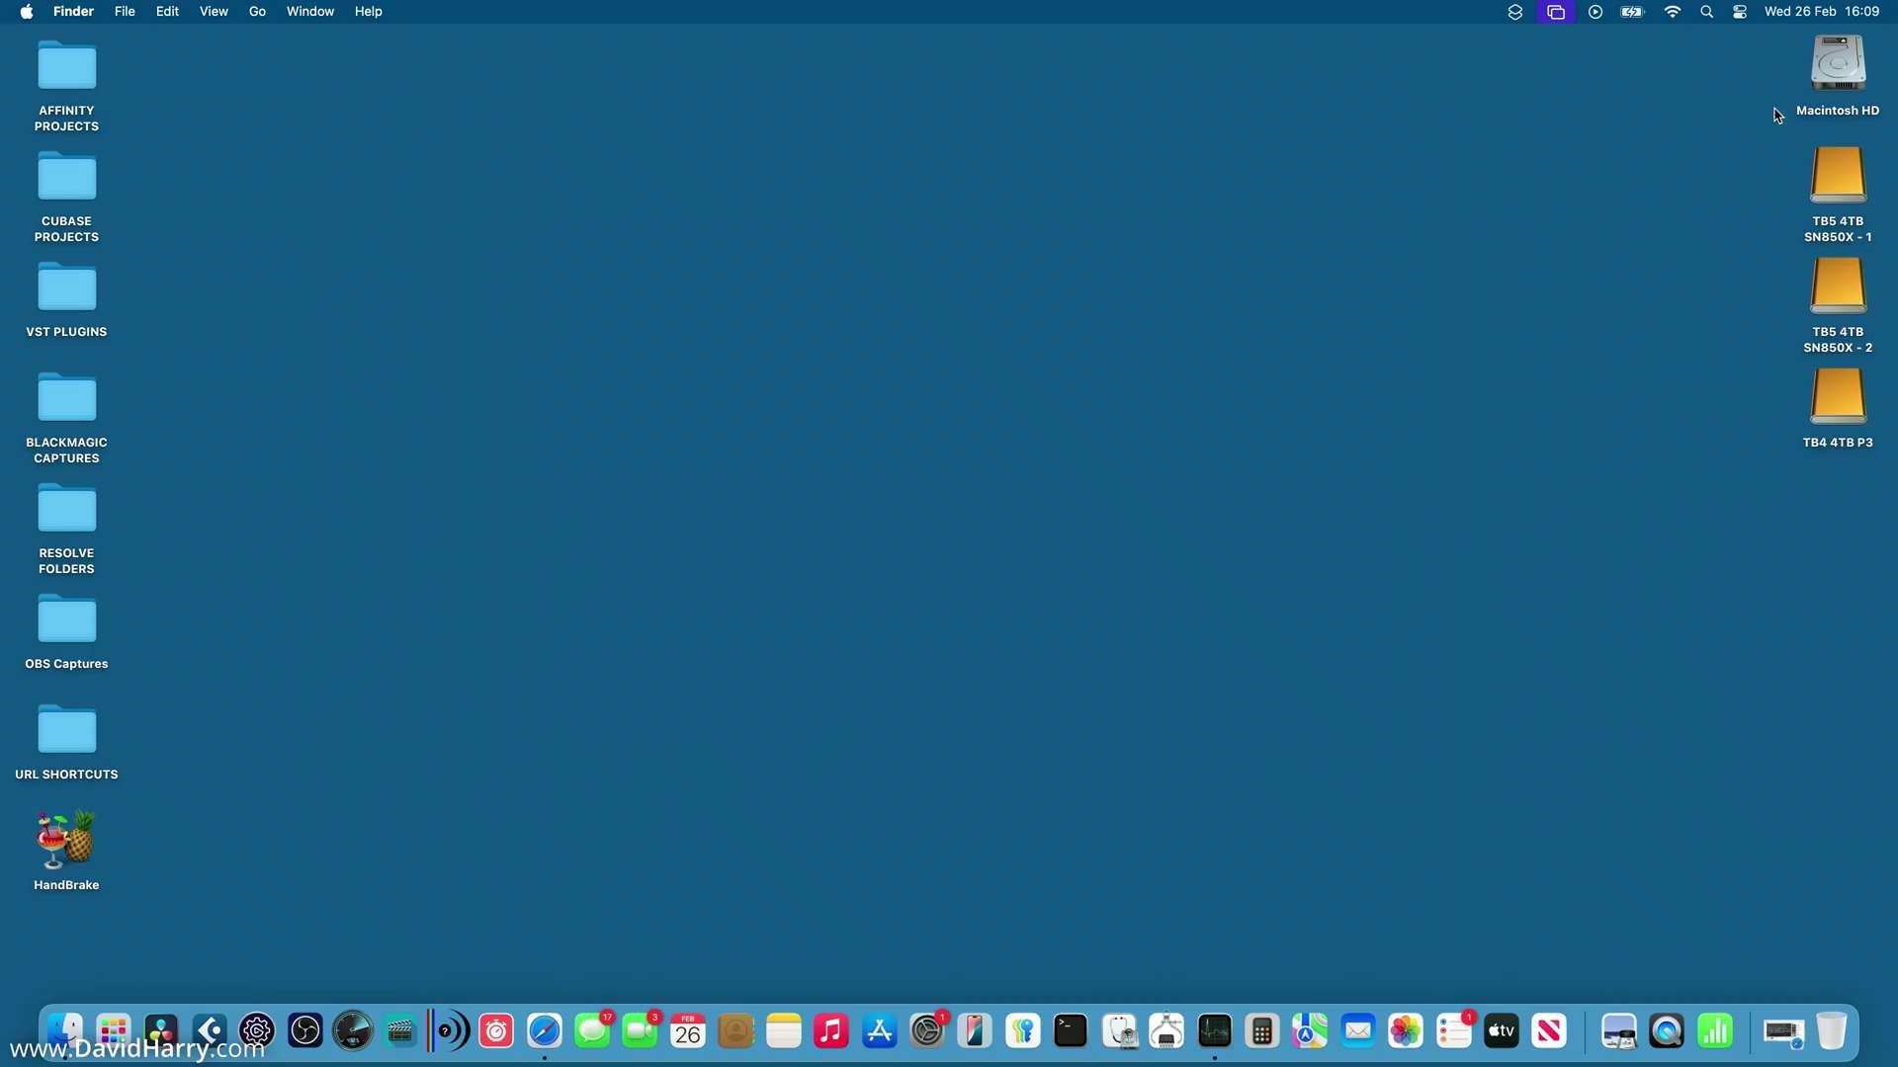
Check the Macintosh HD's capacity and free space in its info panel, then close it
right_click(1836, 69)
left_click(1695, 117)
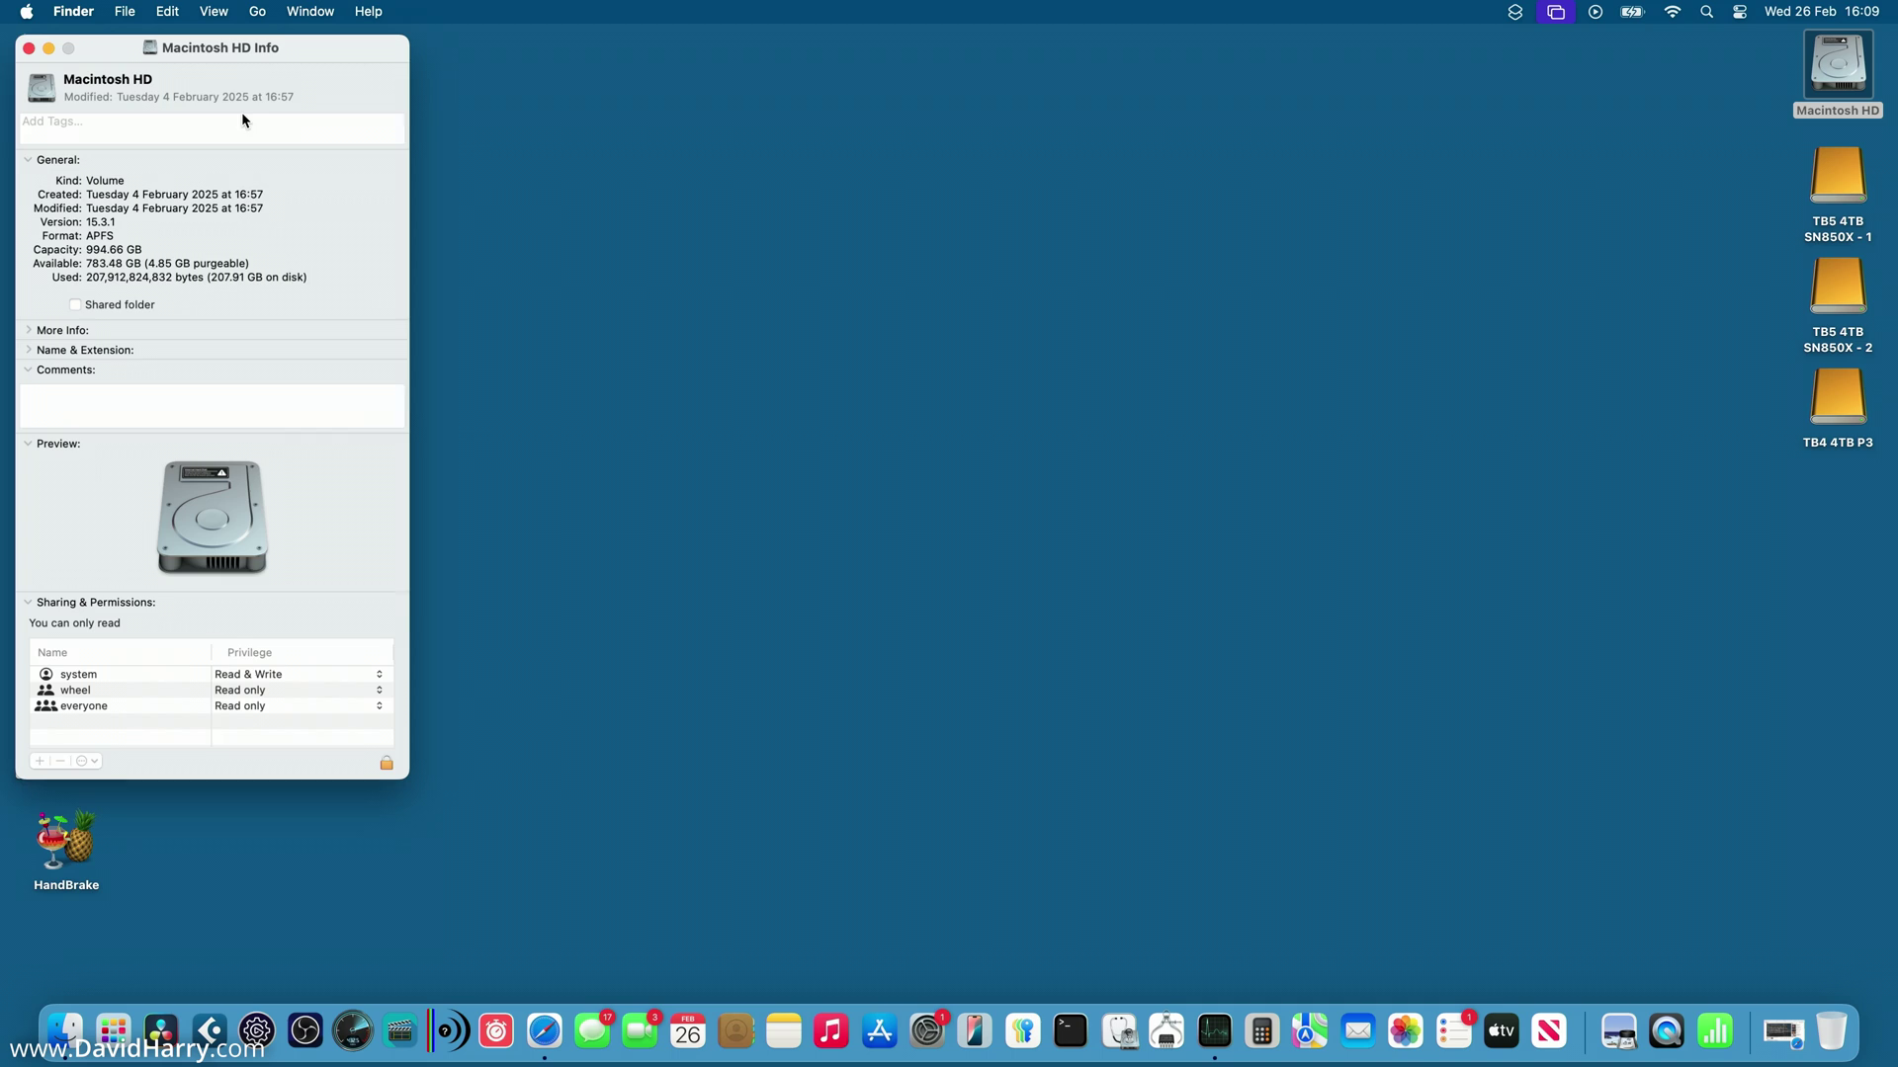
left_click_drag(300, 47, 1022, 138)
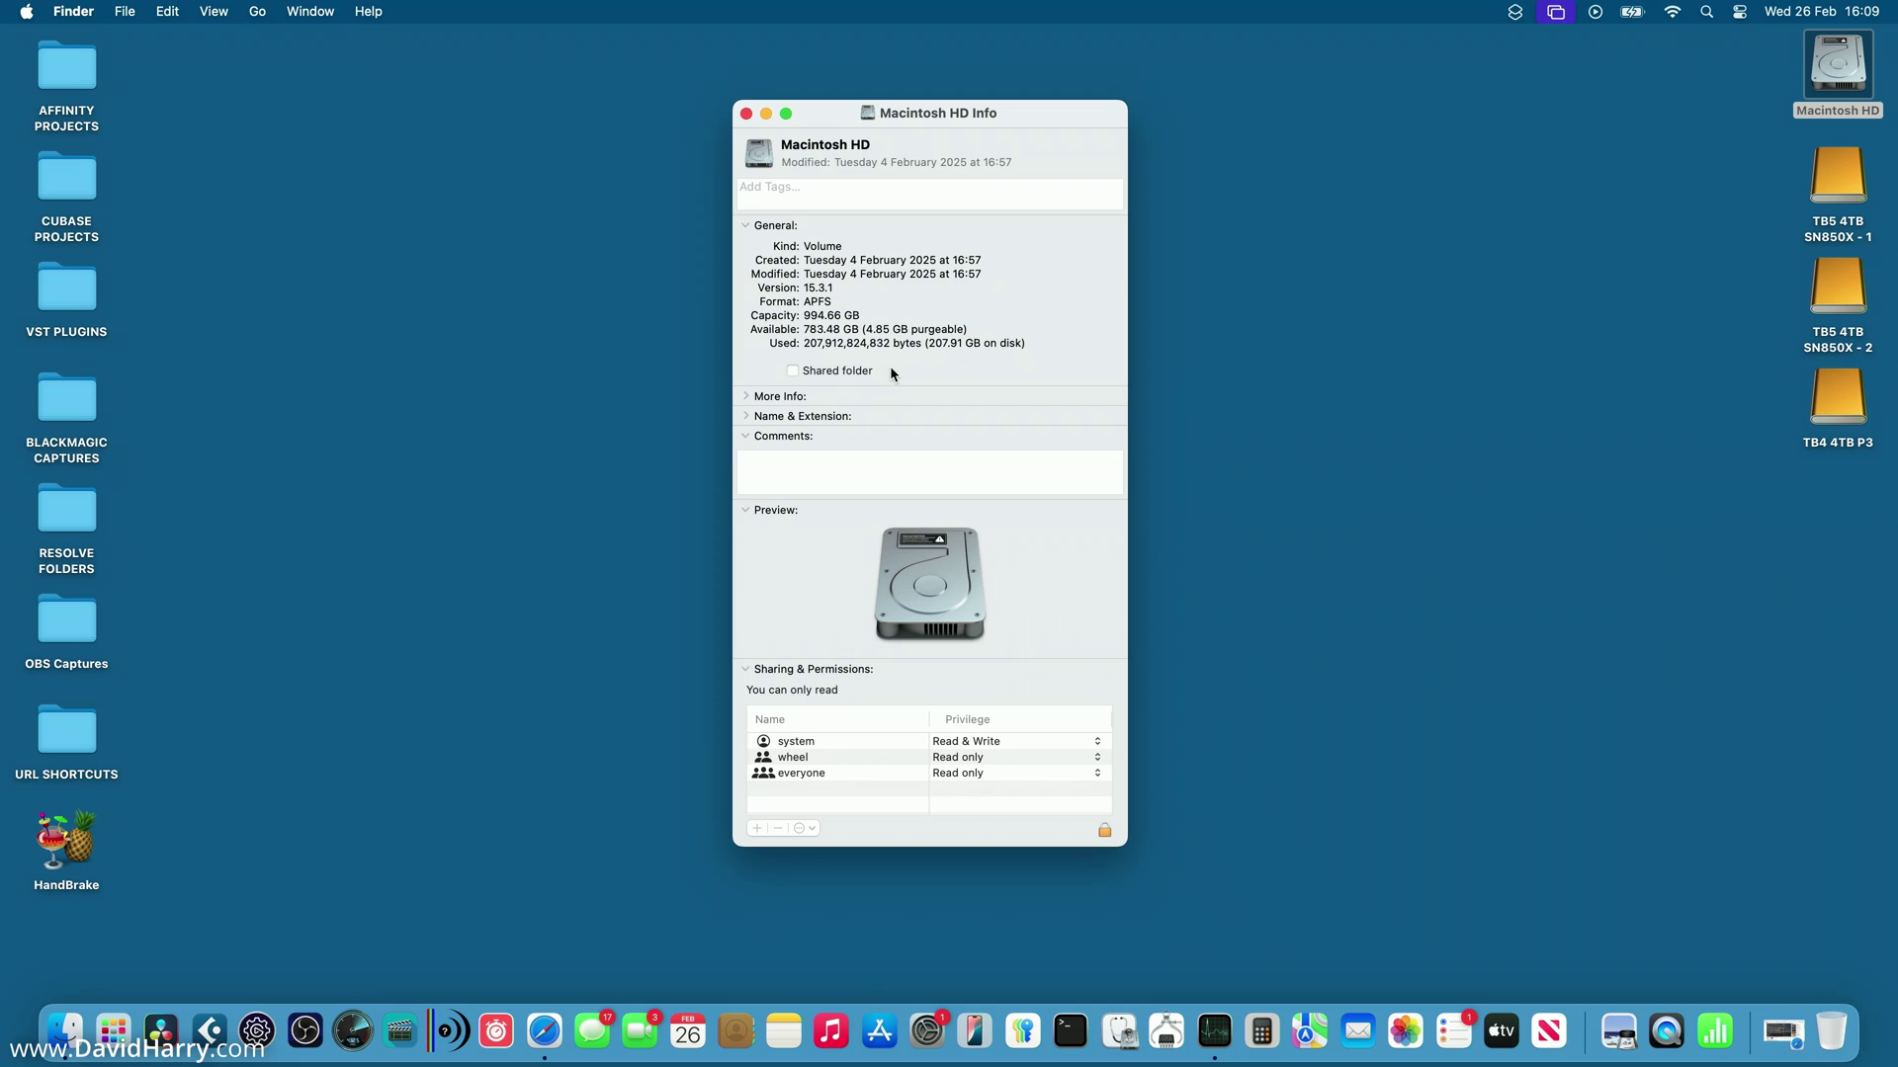
left_click(746, 113)
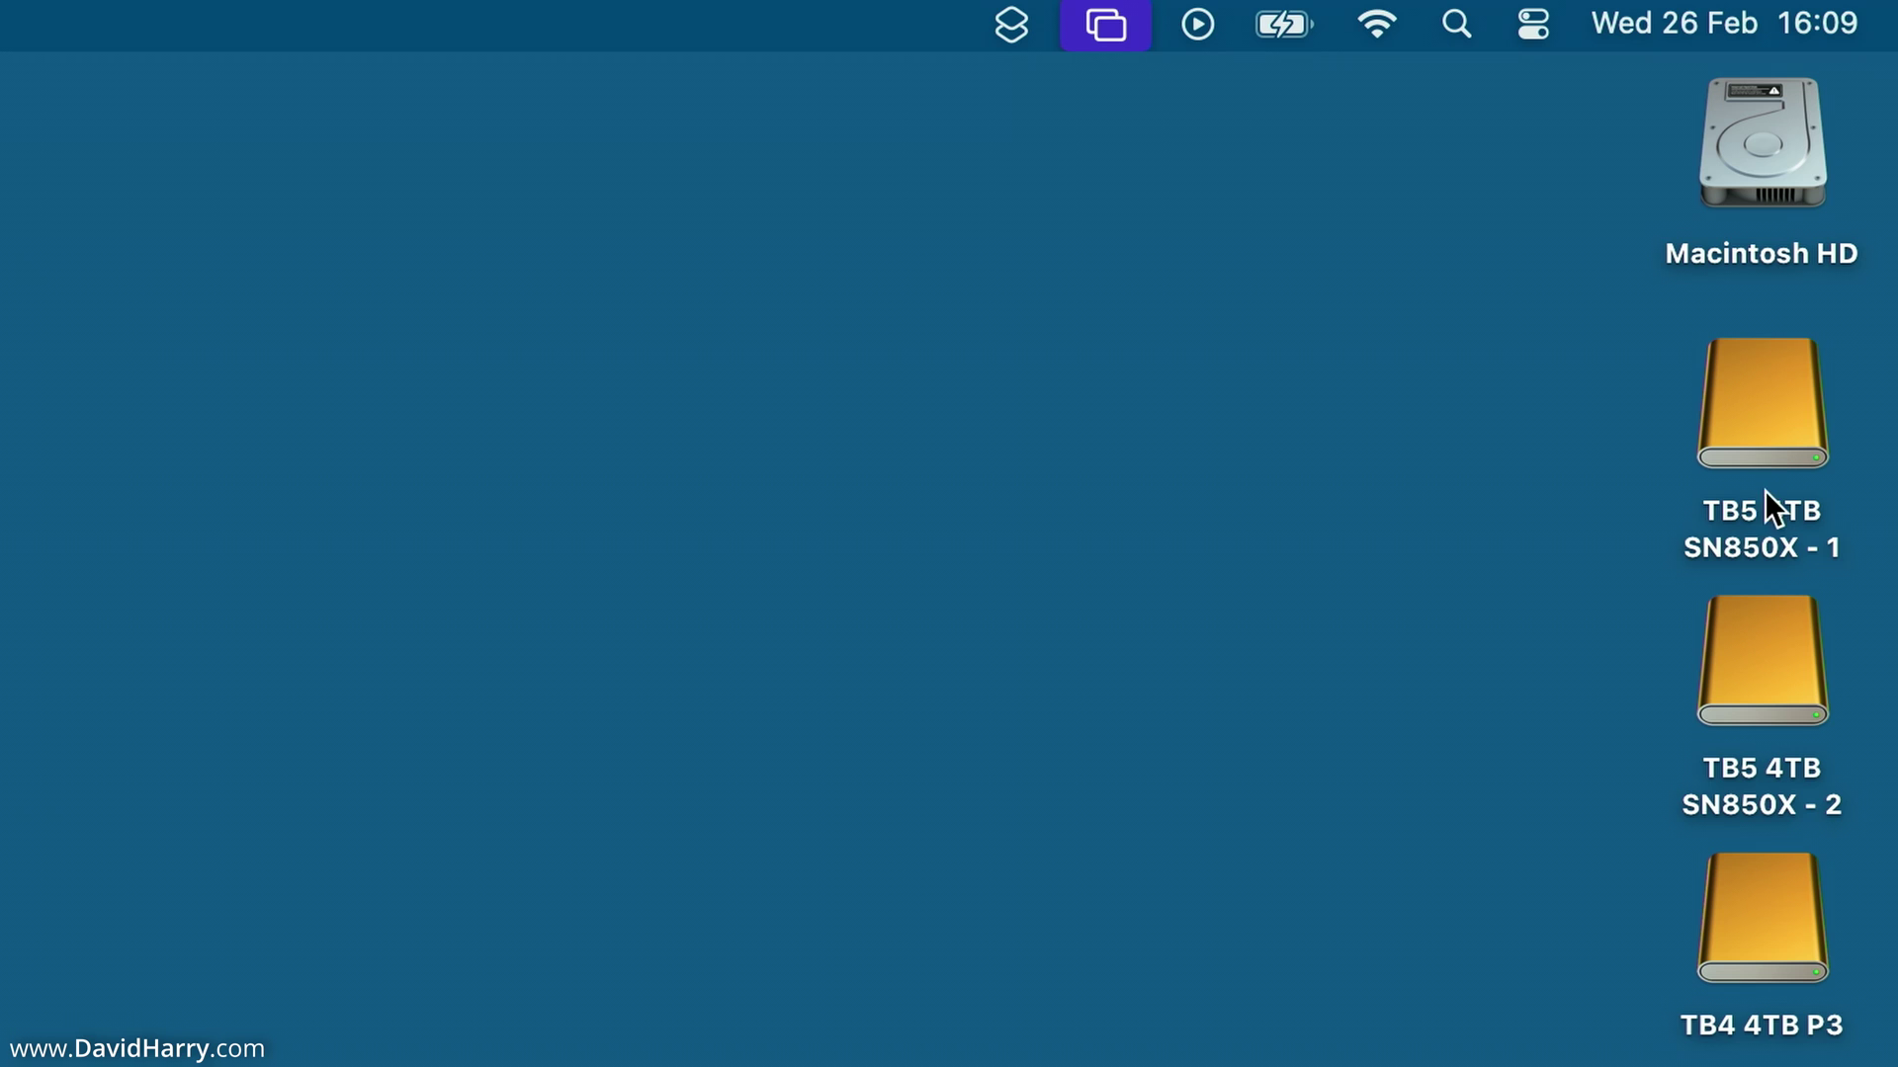
Select the TB5 4TB SN850X - 1 and - 2 drives, then clear the selection
left_click(1767, 436)
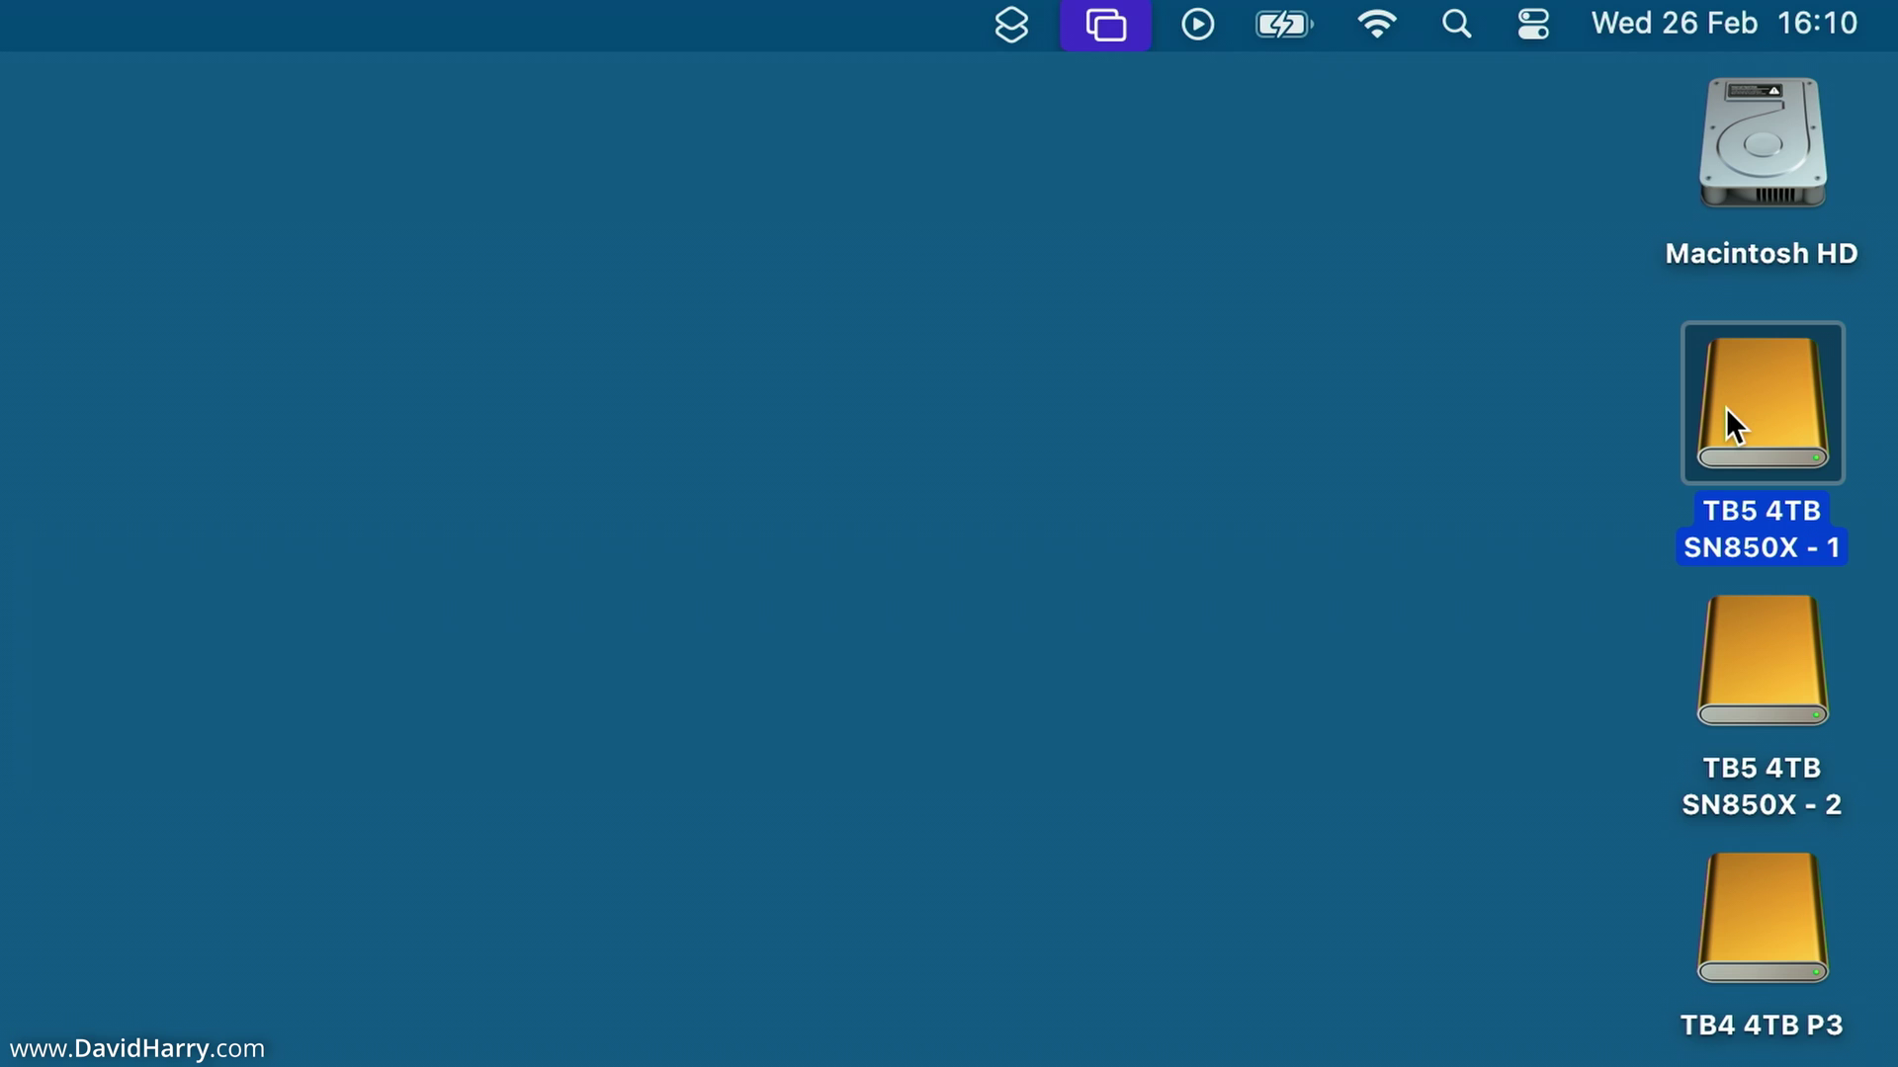
left_click(1741, 674)
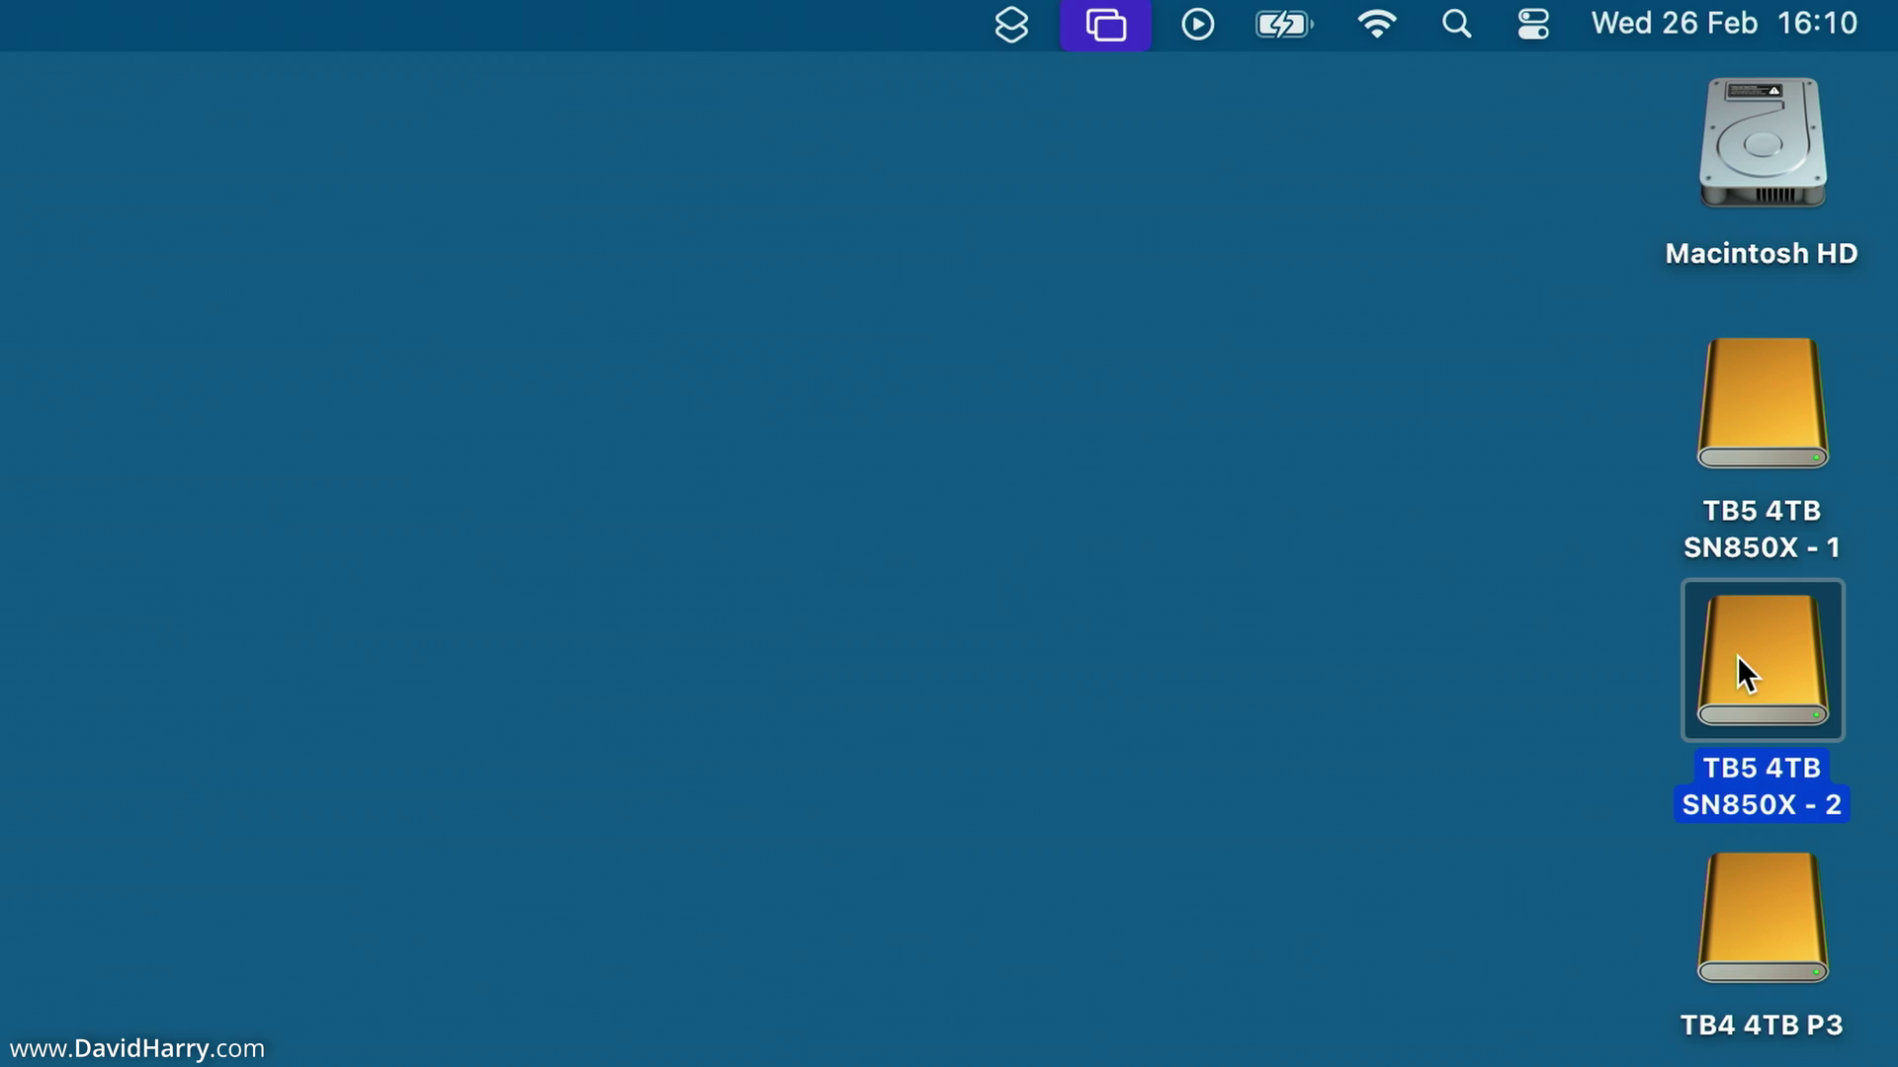
left_click(1556, 665)
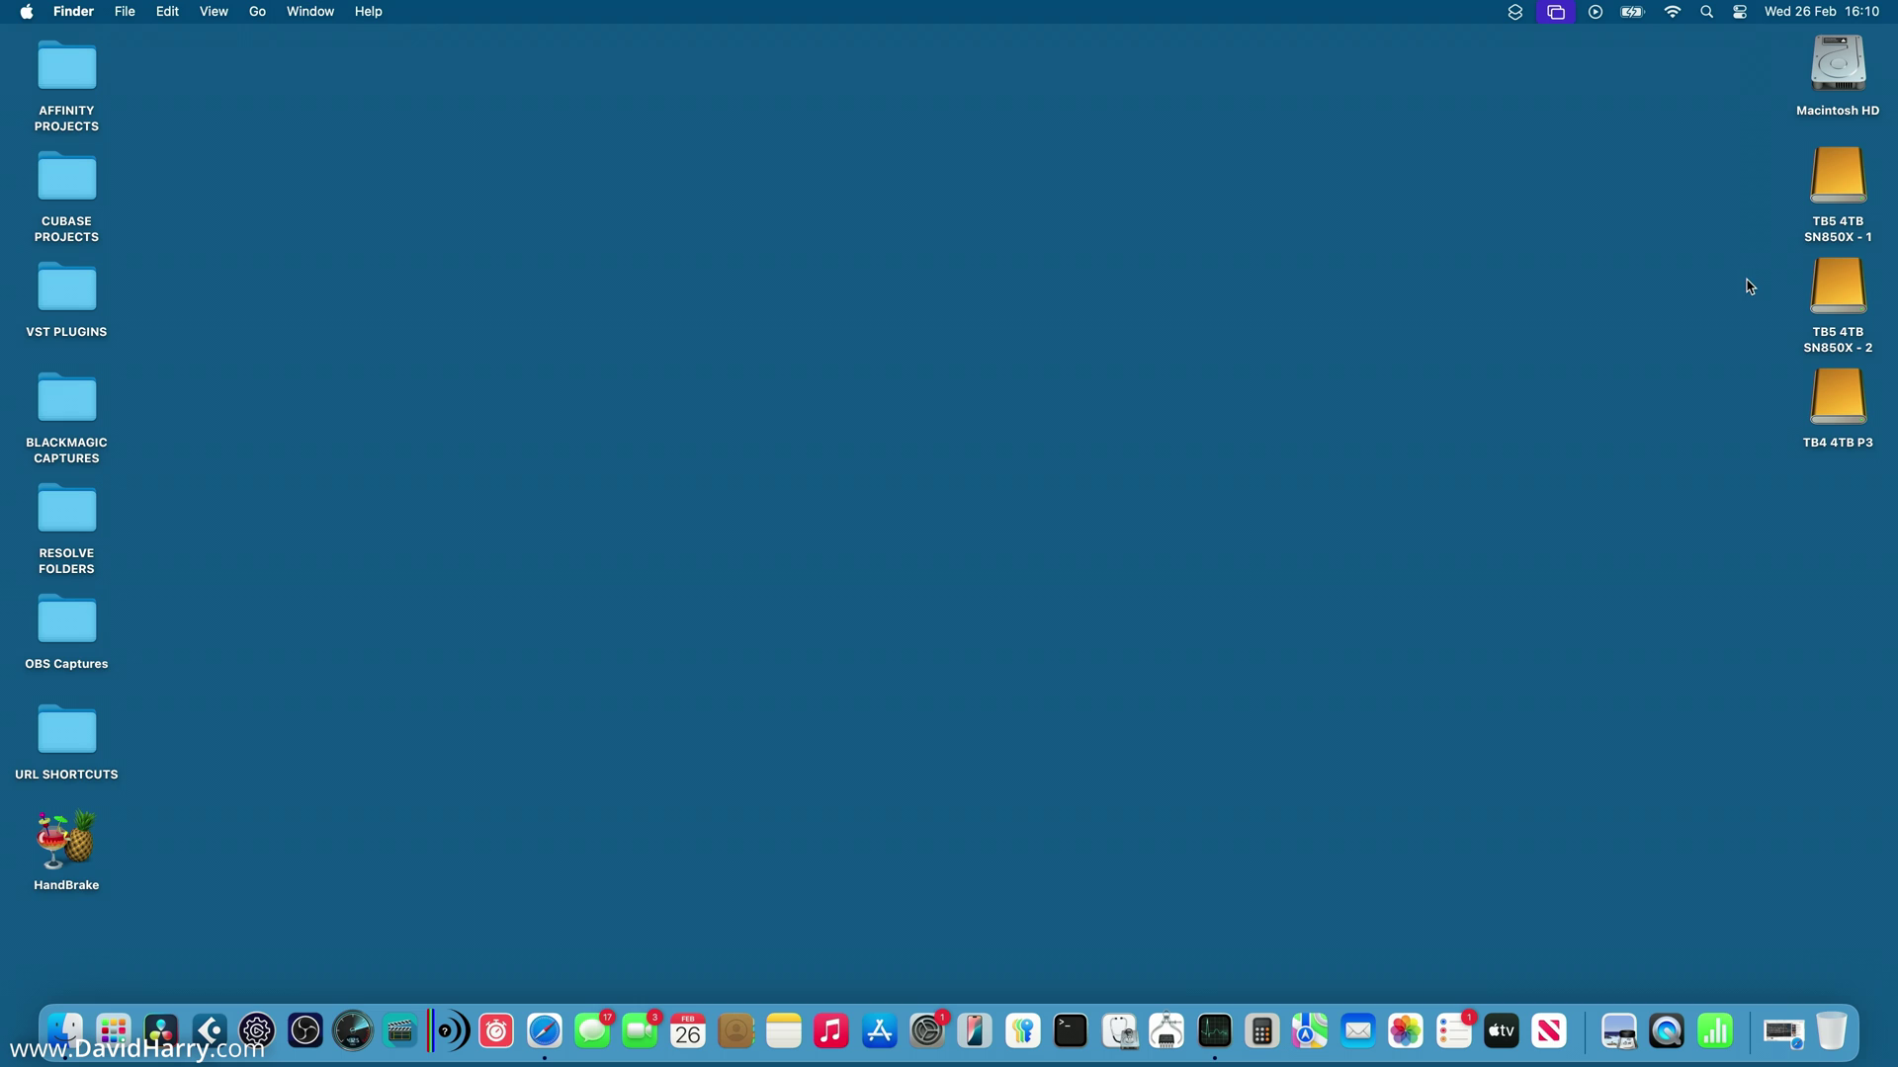
Open Activity Monitor, both TB5 4TB SN850X drive windows, and Tempus Stopwatch at lower right
left_click(1214, 1032)
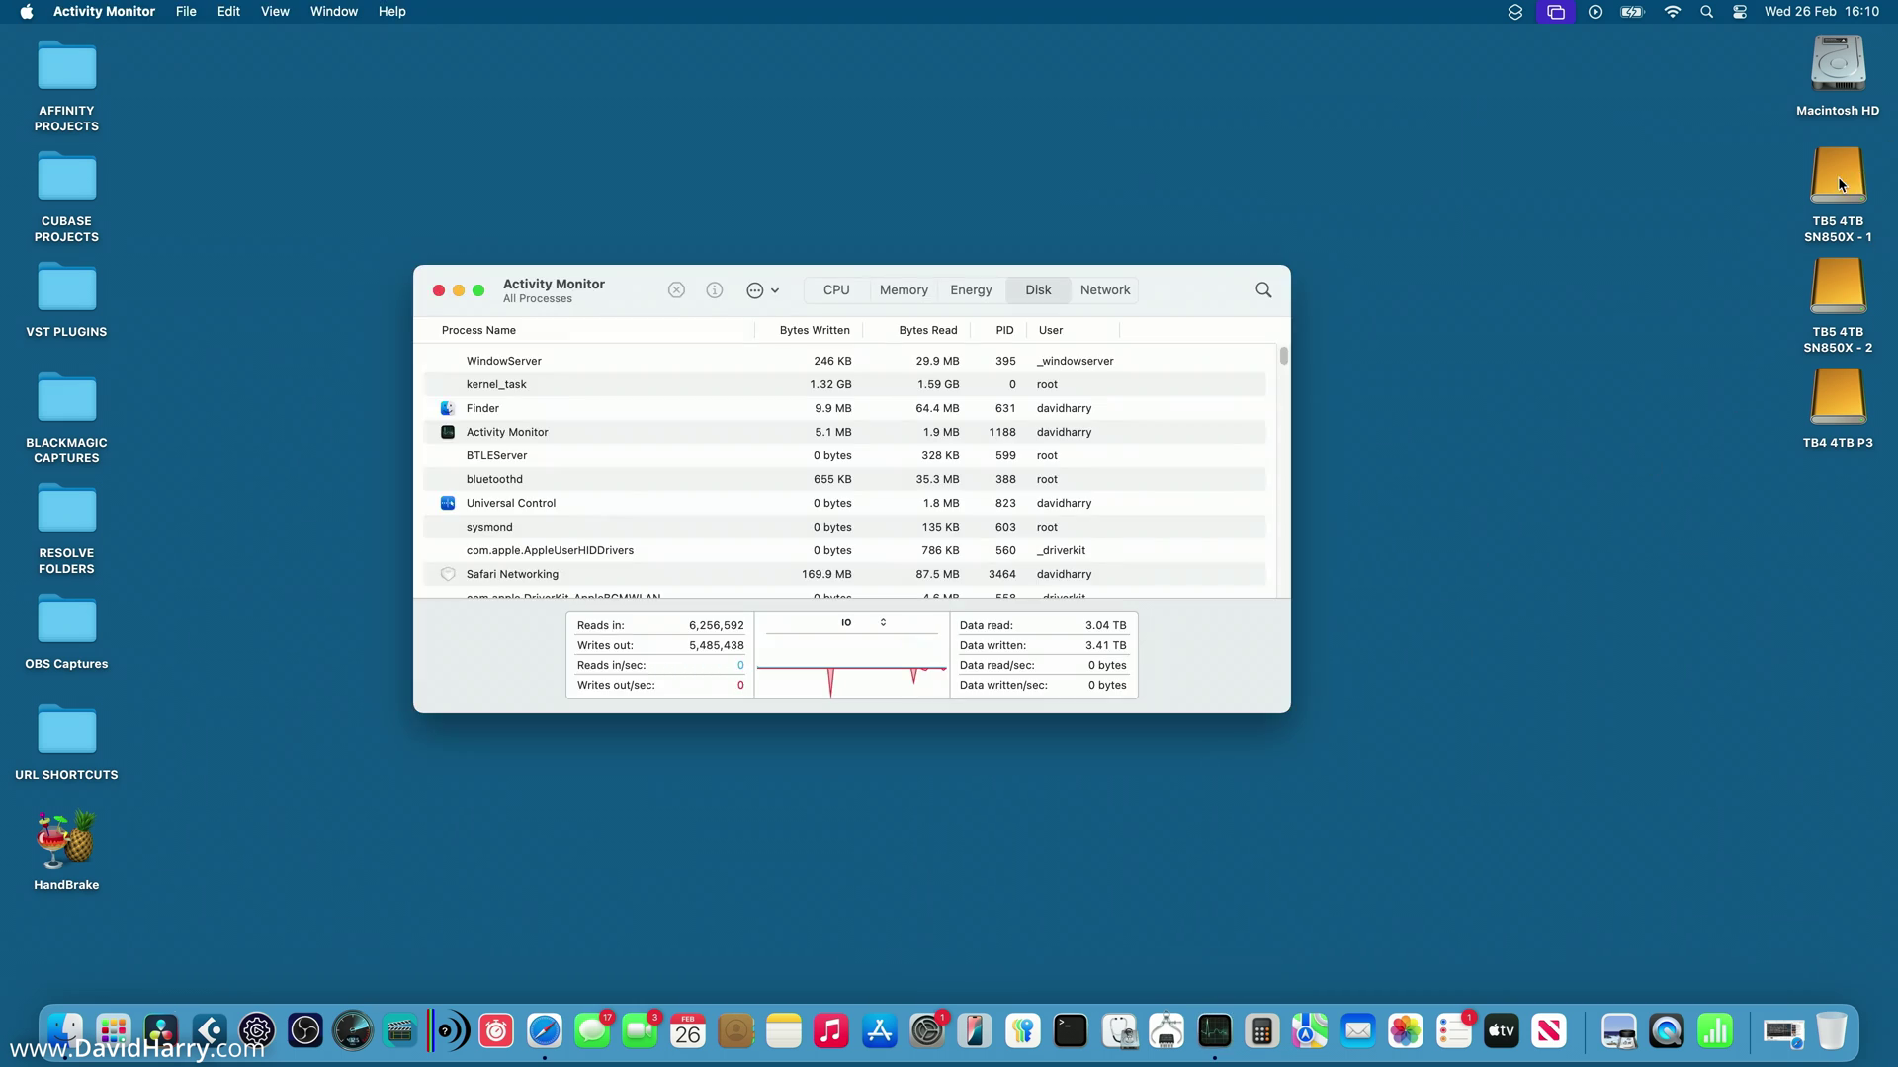
double_click(1840, 184)
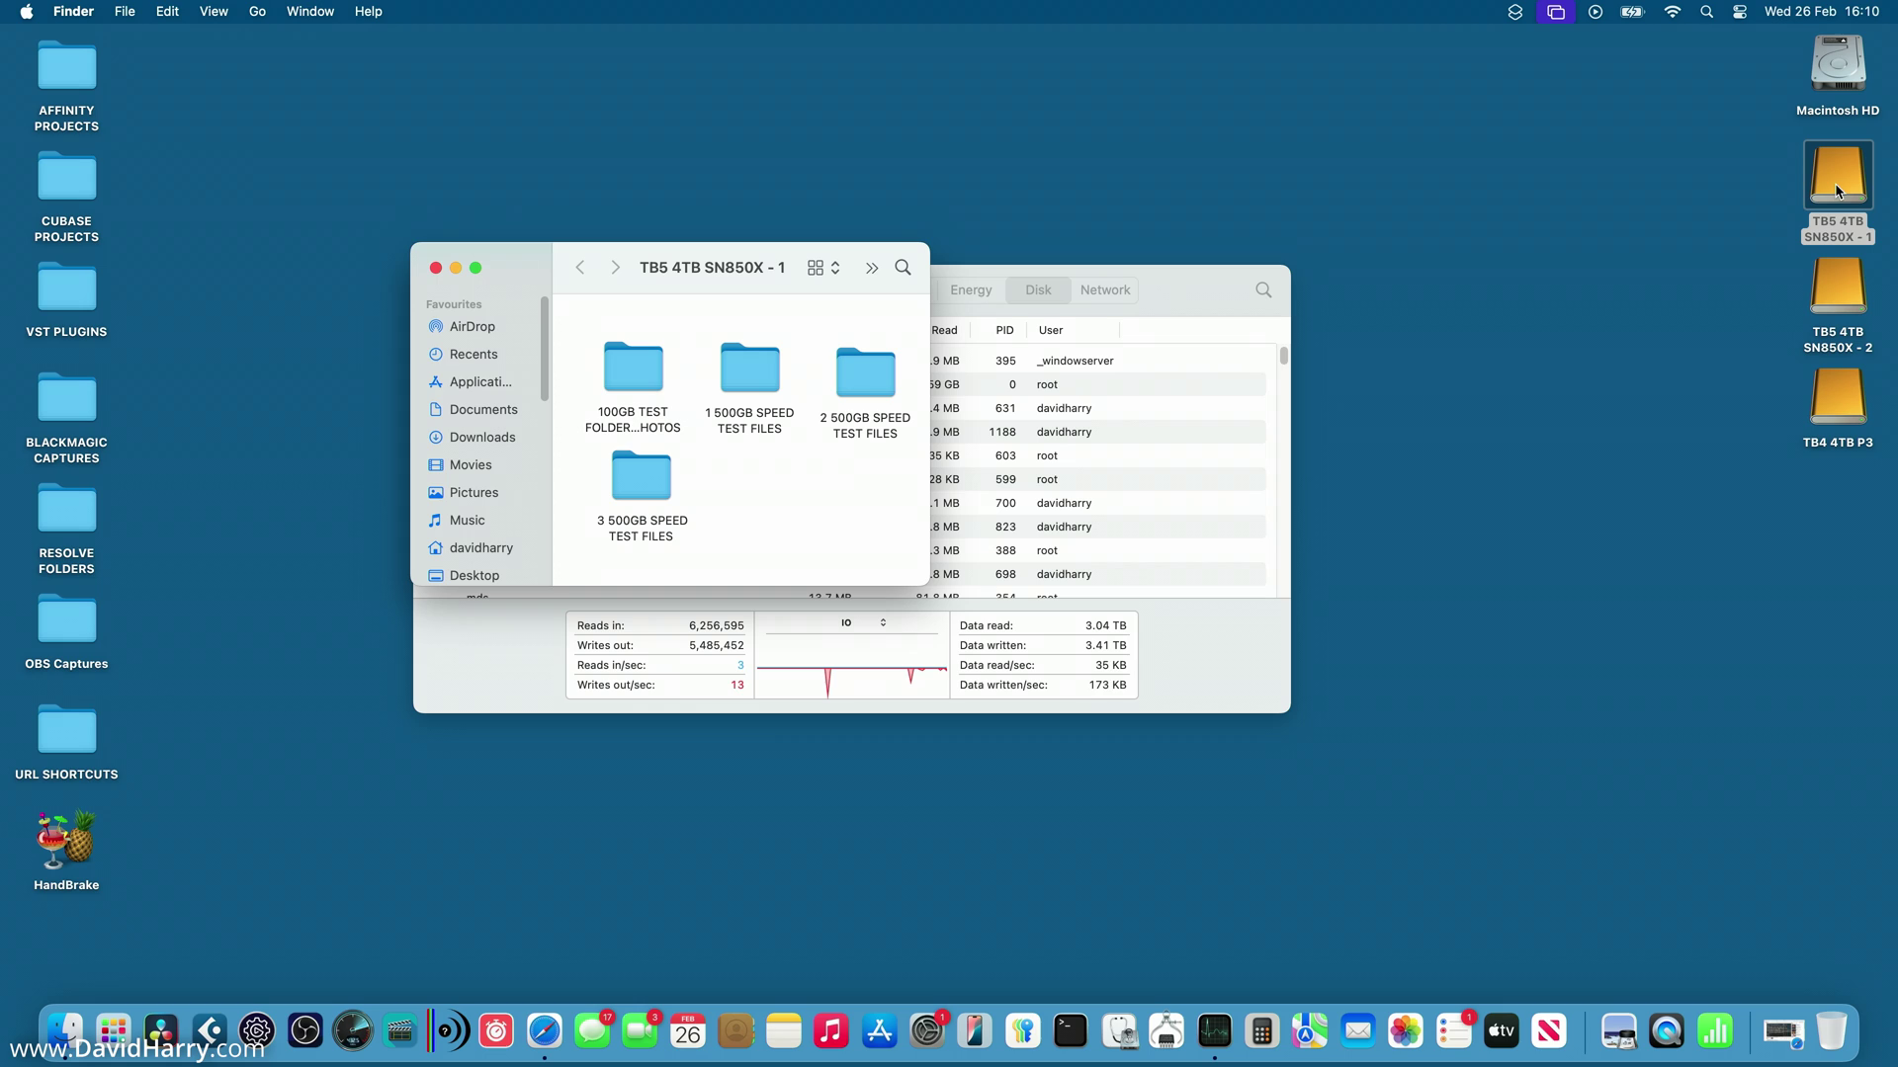
double_click(1844, 289)
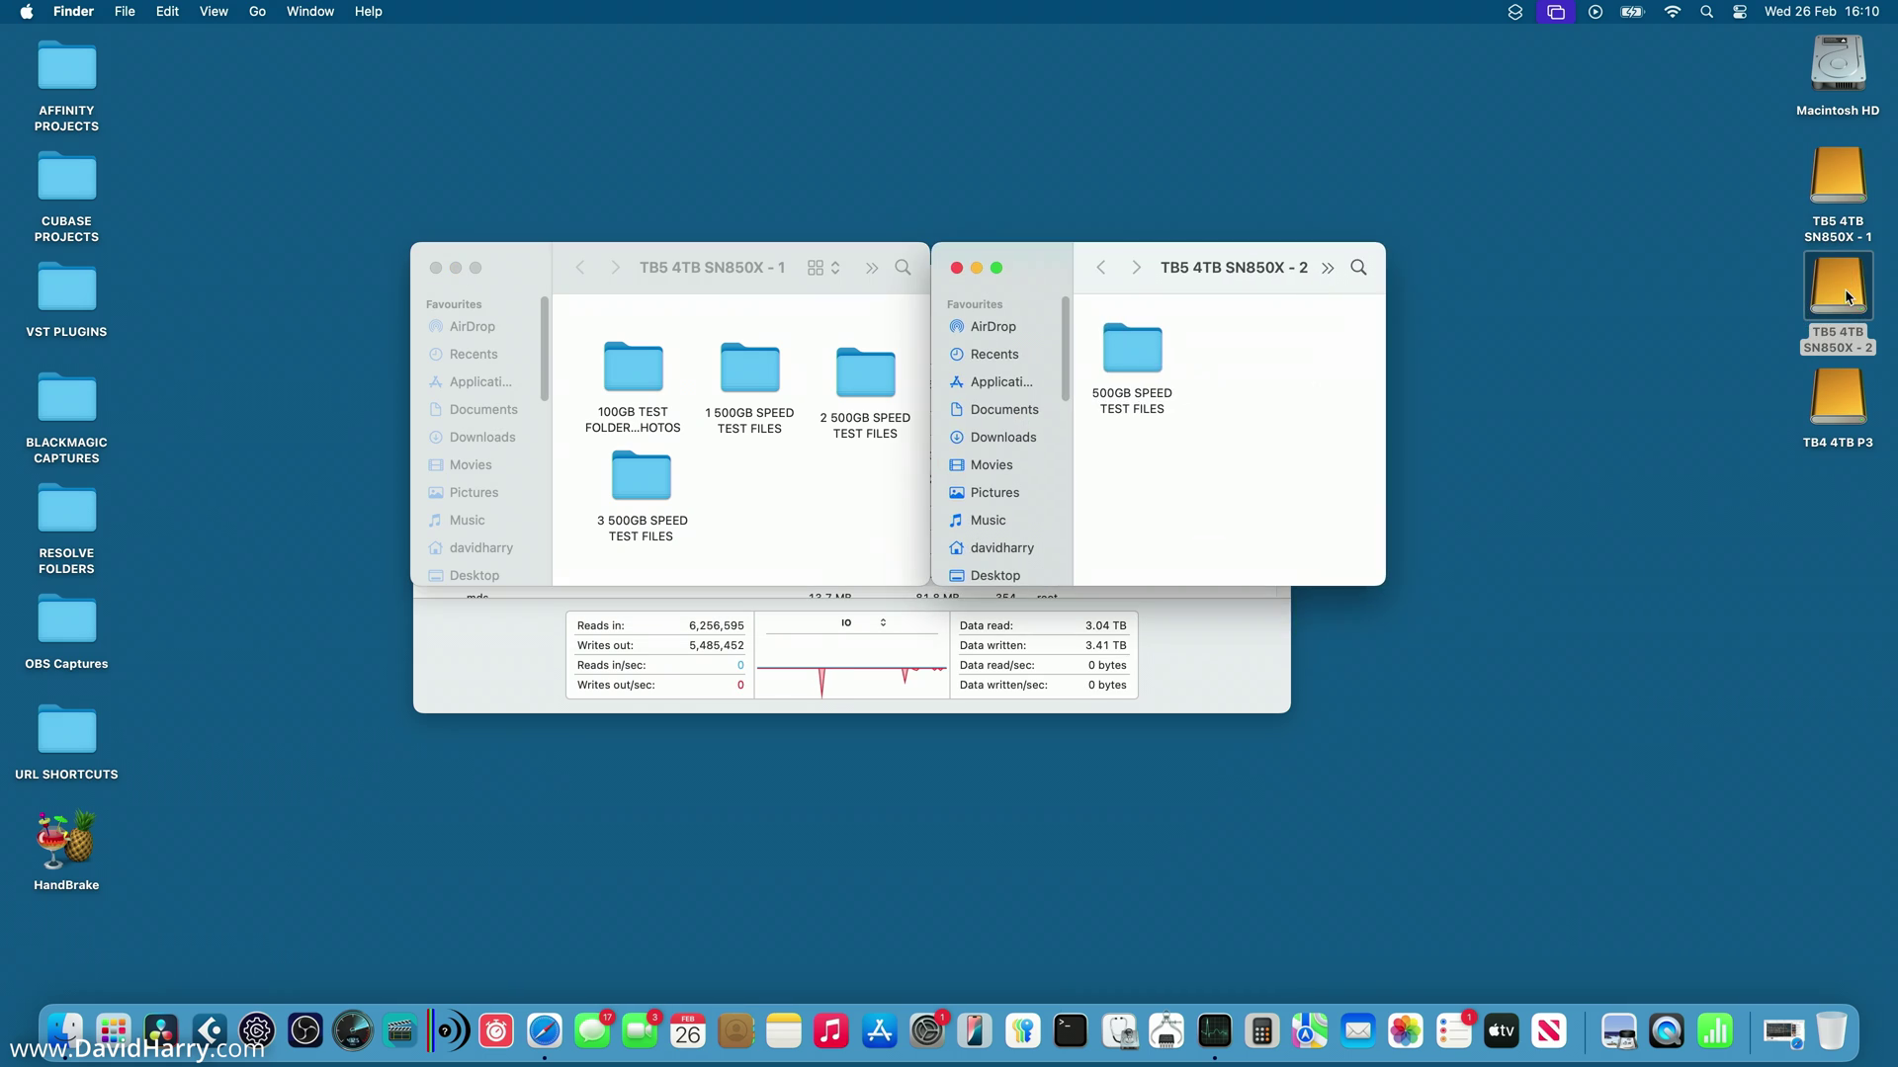
left_click(494, 1033)
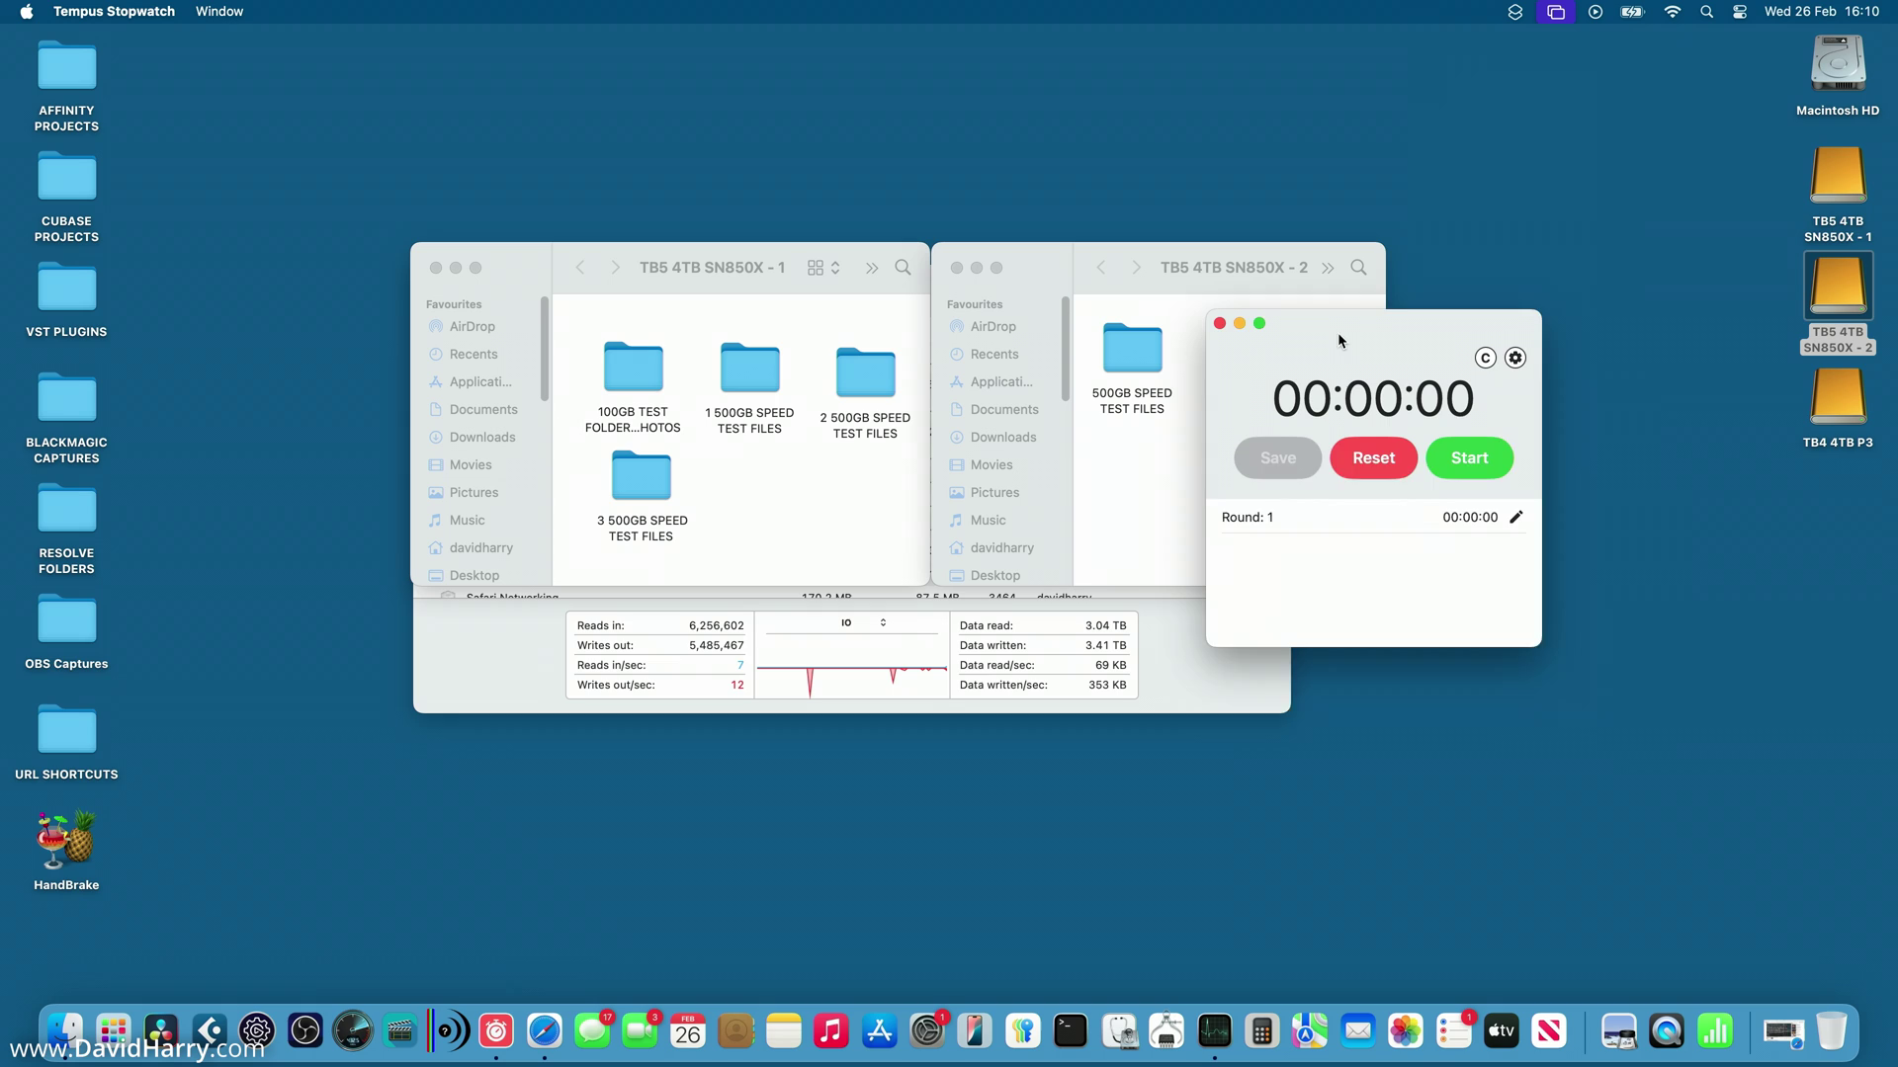
left_click_drag(1338, 336, 1426, 592)
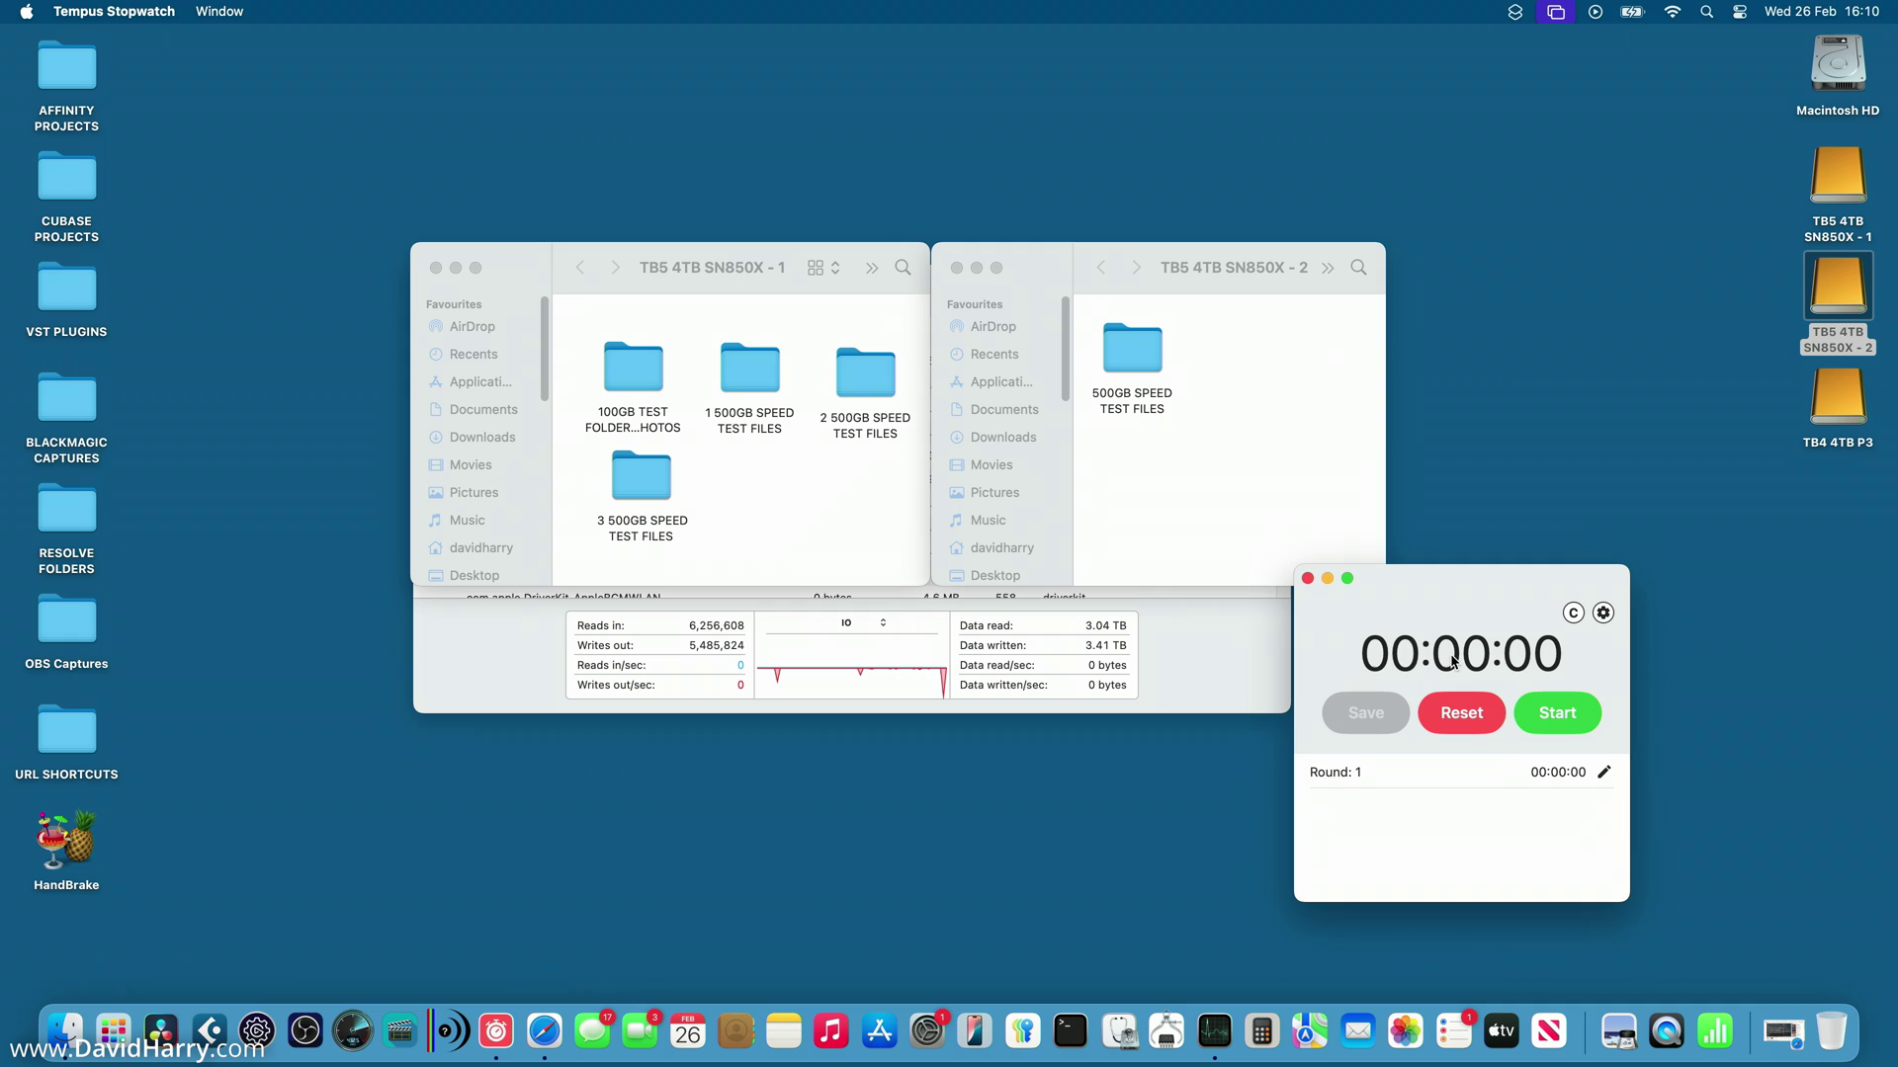
left_click(759, 518)
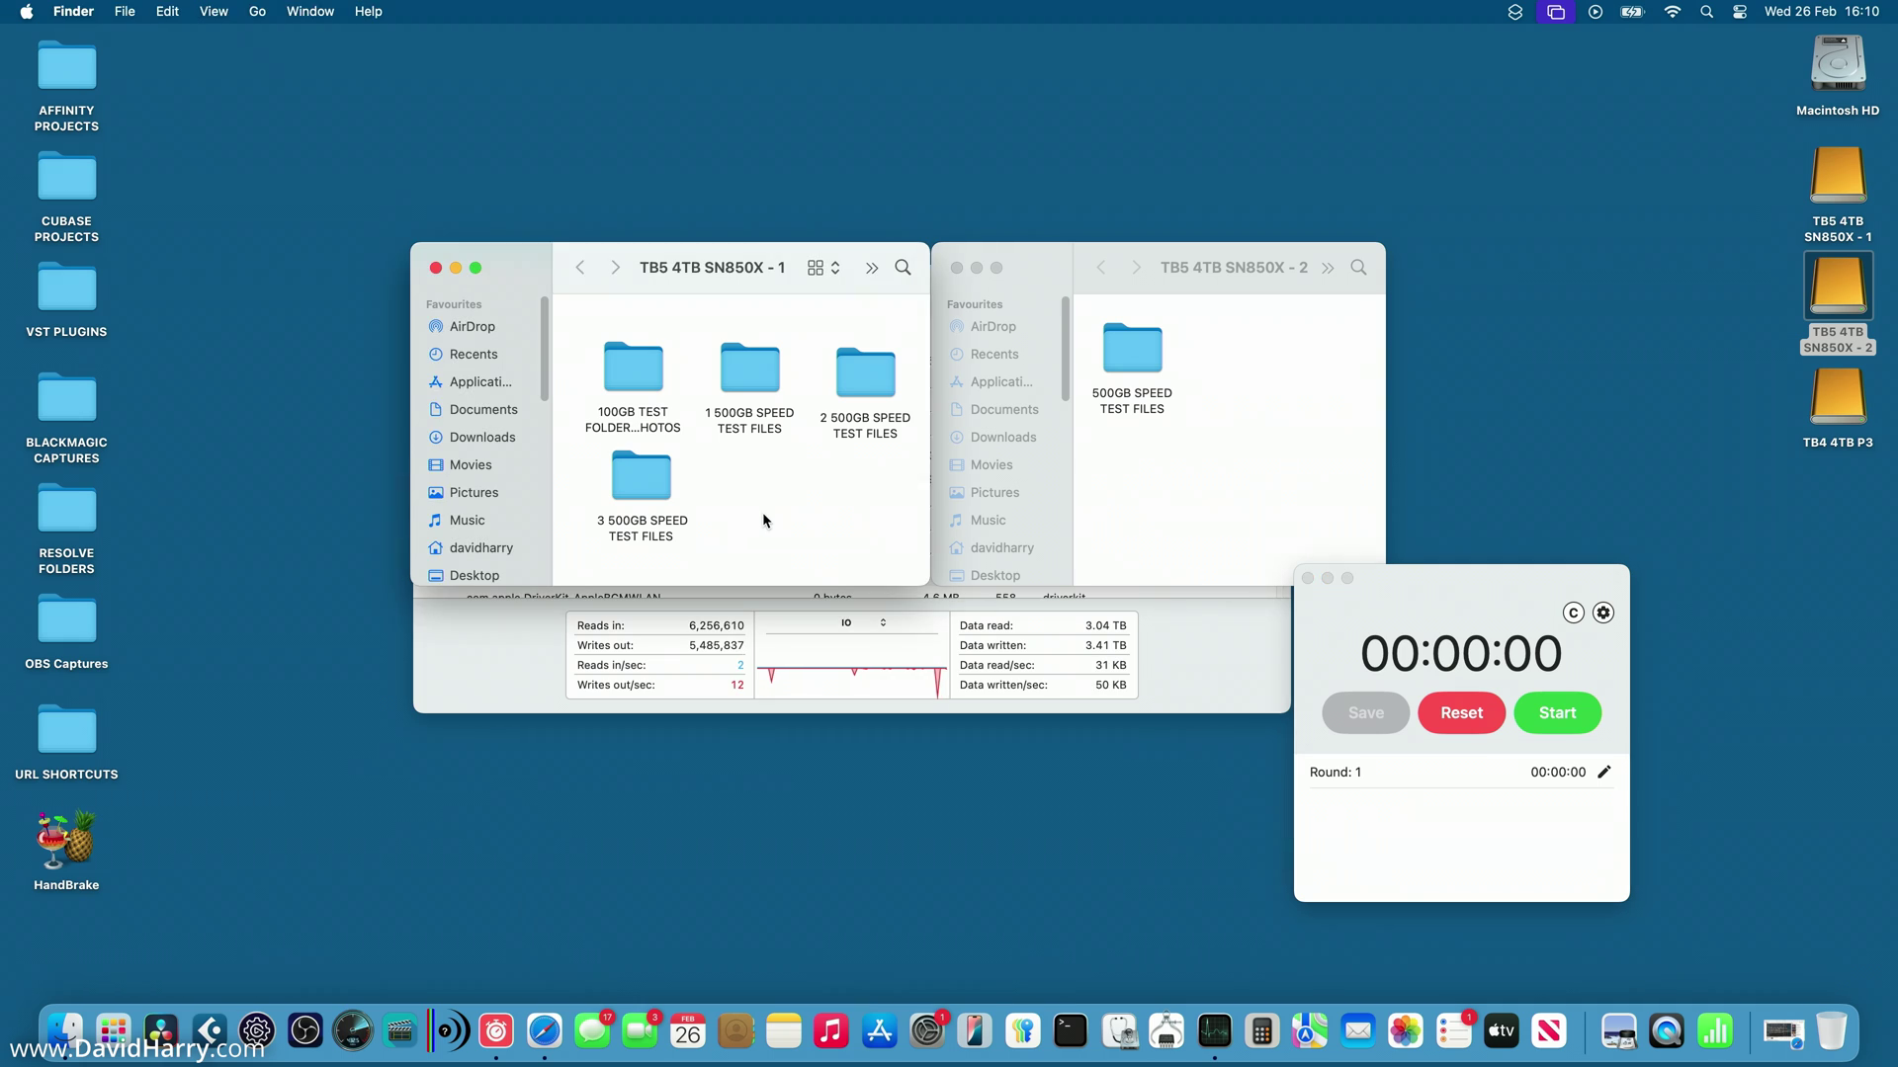
right_click(640, 477)
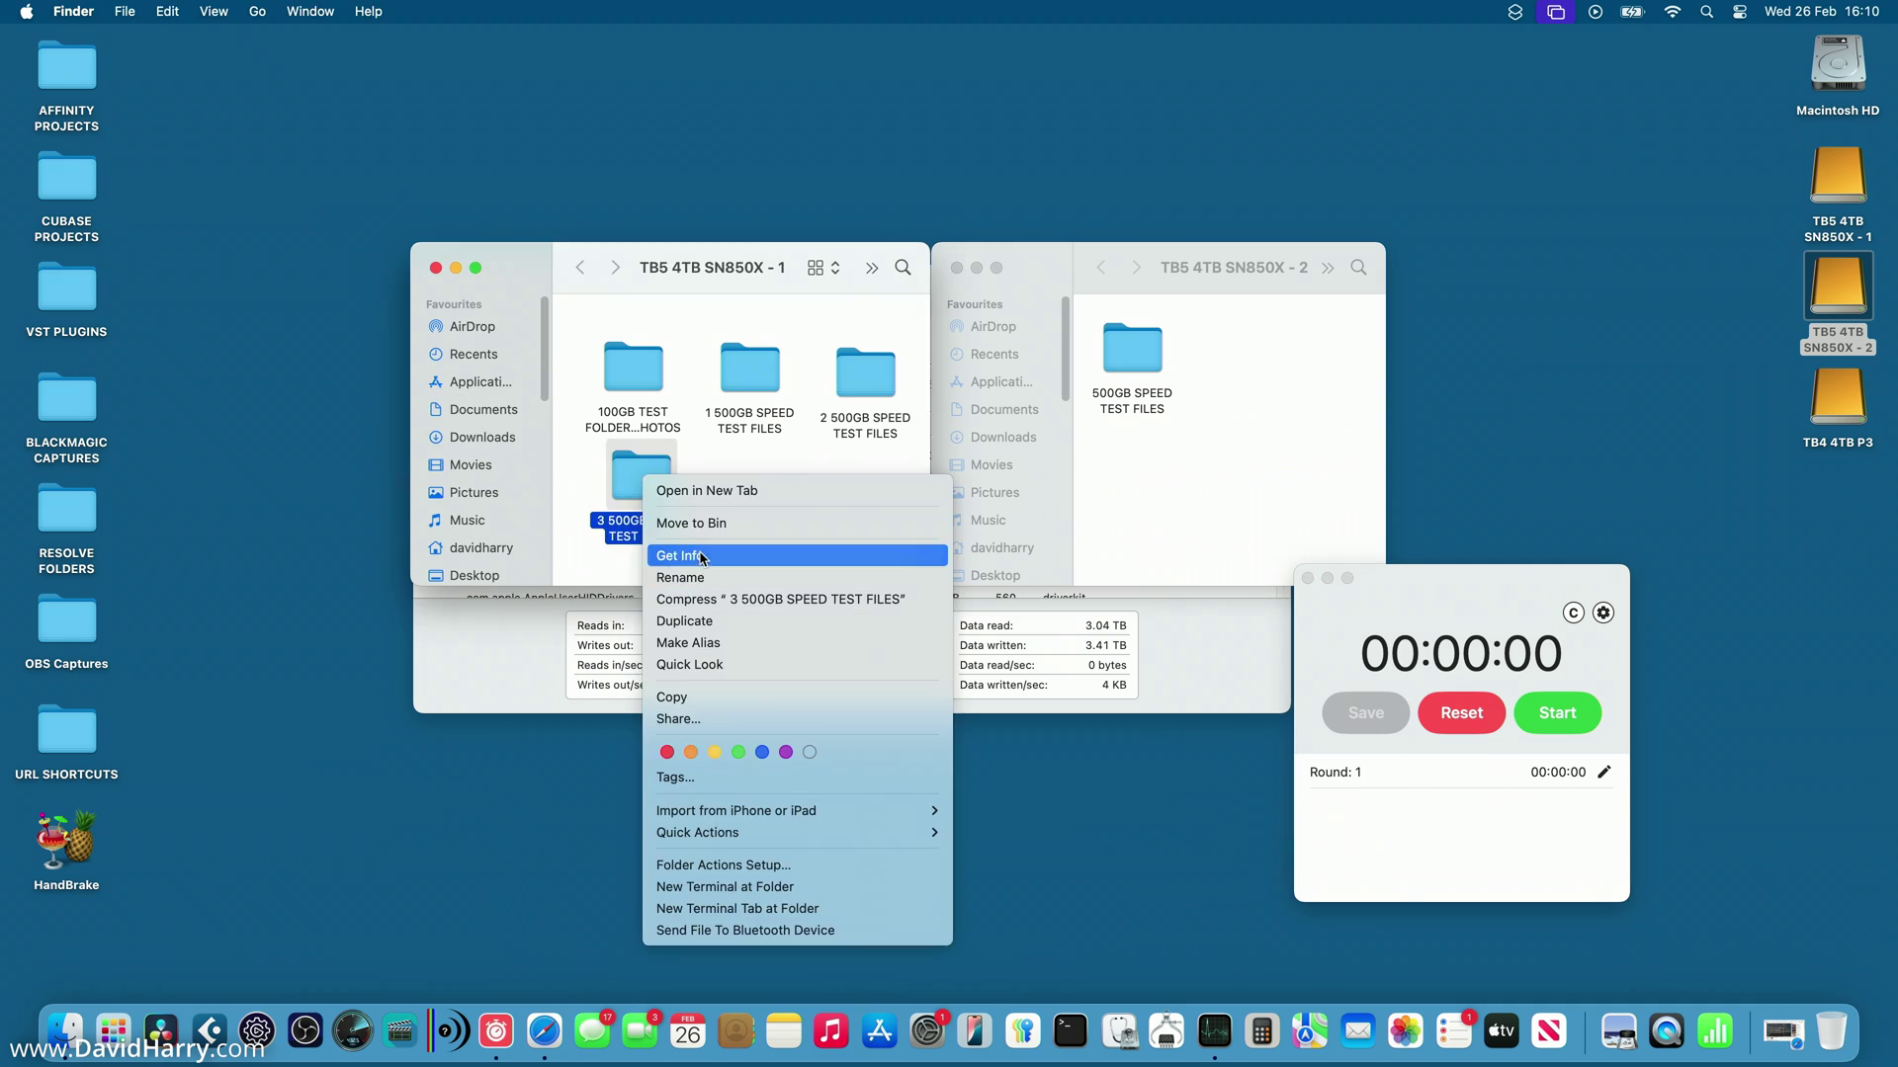
left_click(682, 551)
left_click_drag(158, 49, 818, 148)
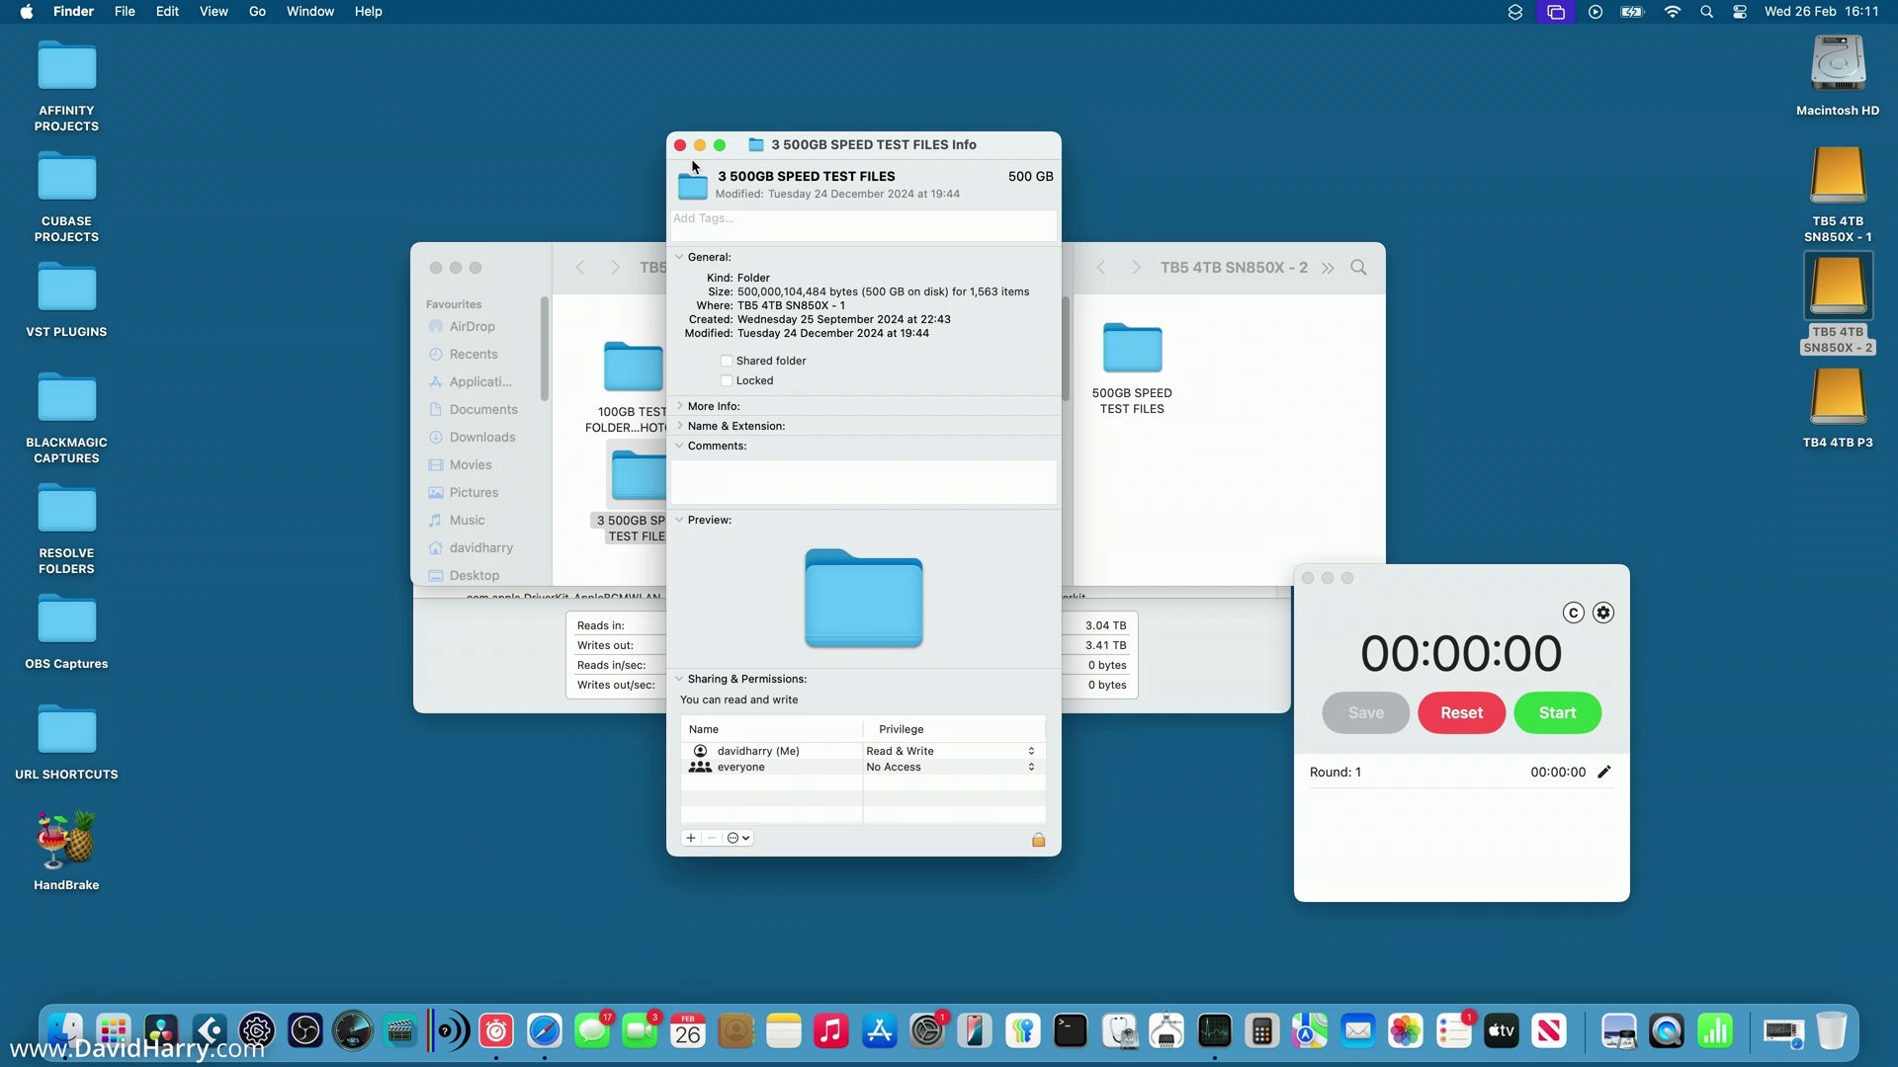
left_click(681, 145)
Copy 3 500GB SPEED TEST FILES onto the second SSD, timing the transfer at 01:27:82
left_click(747, 501)
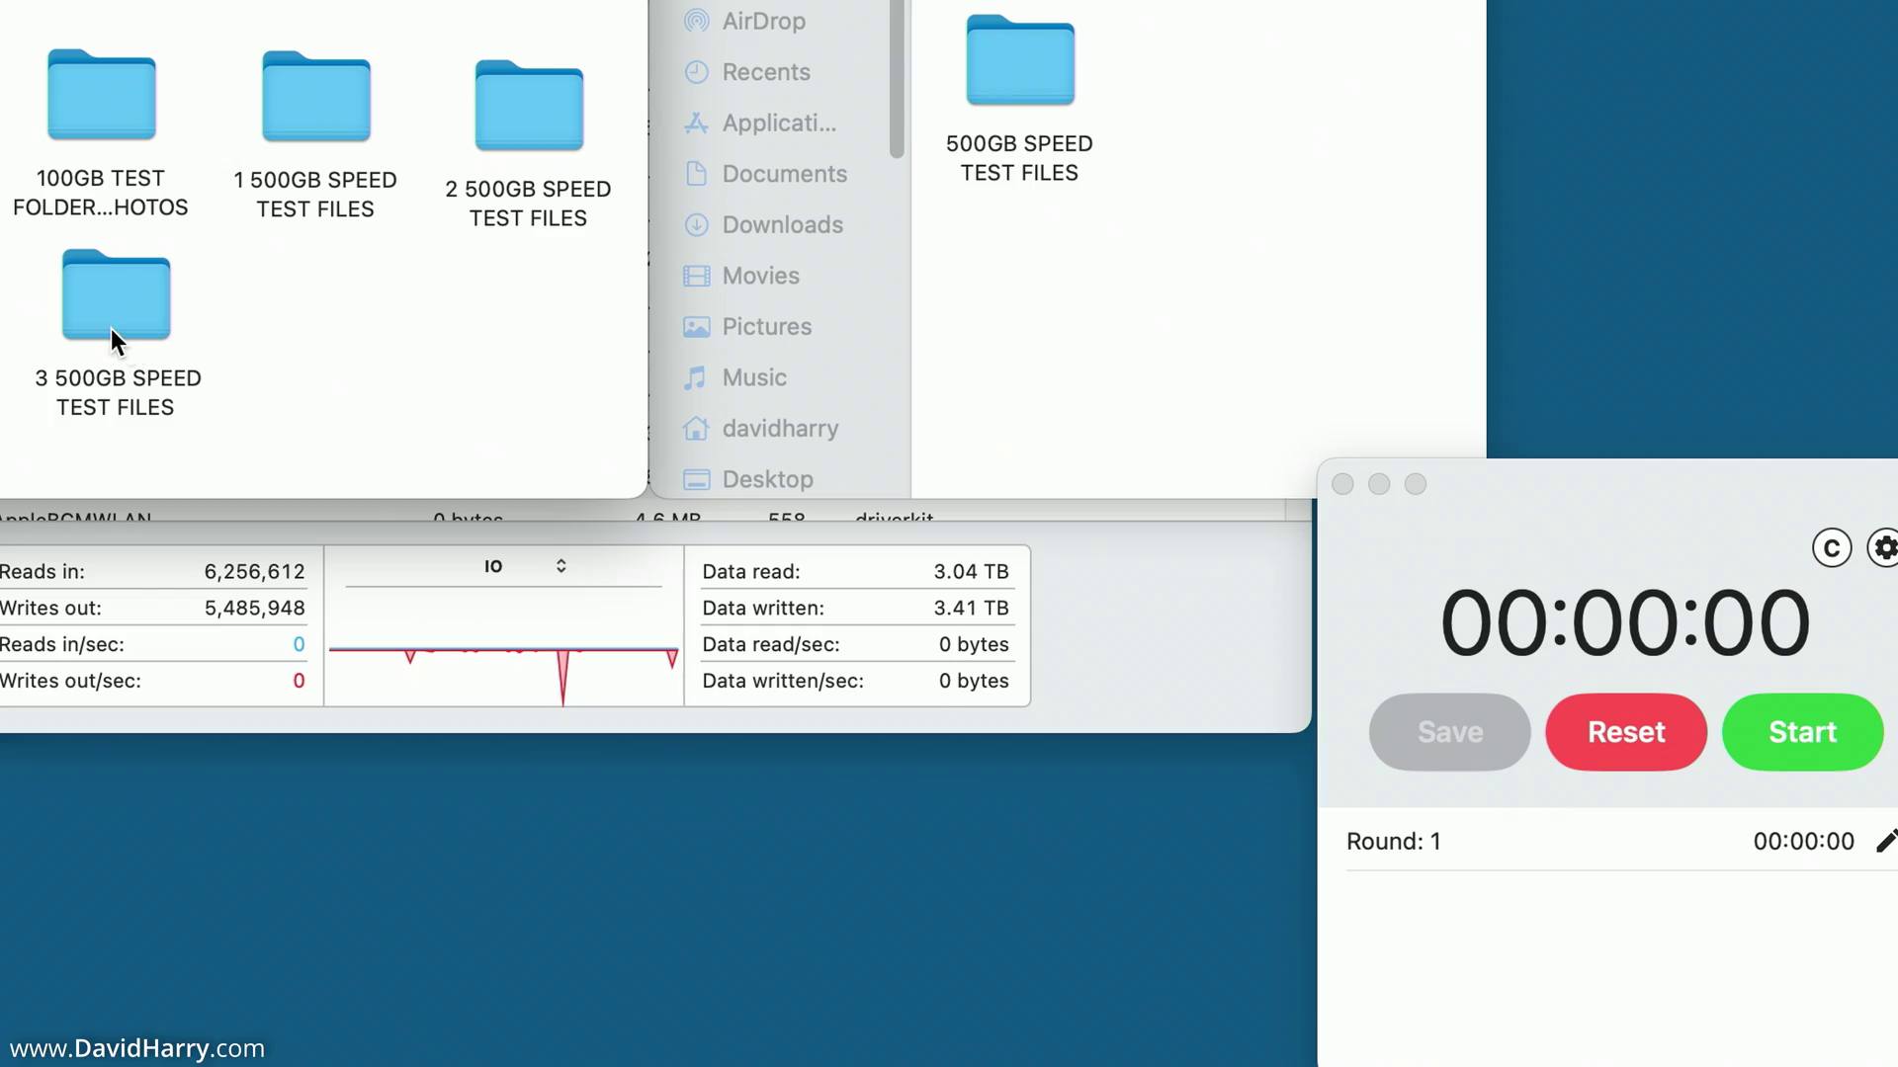
left_click_drag(110, 328, 1178, 274)
left_click(1853, 743)
left_click(1853, 743)
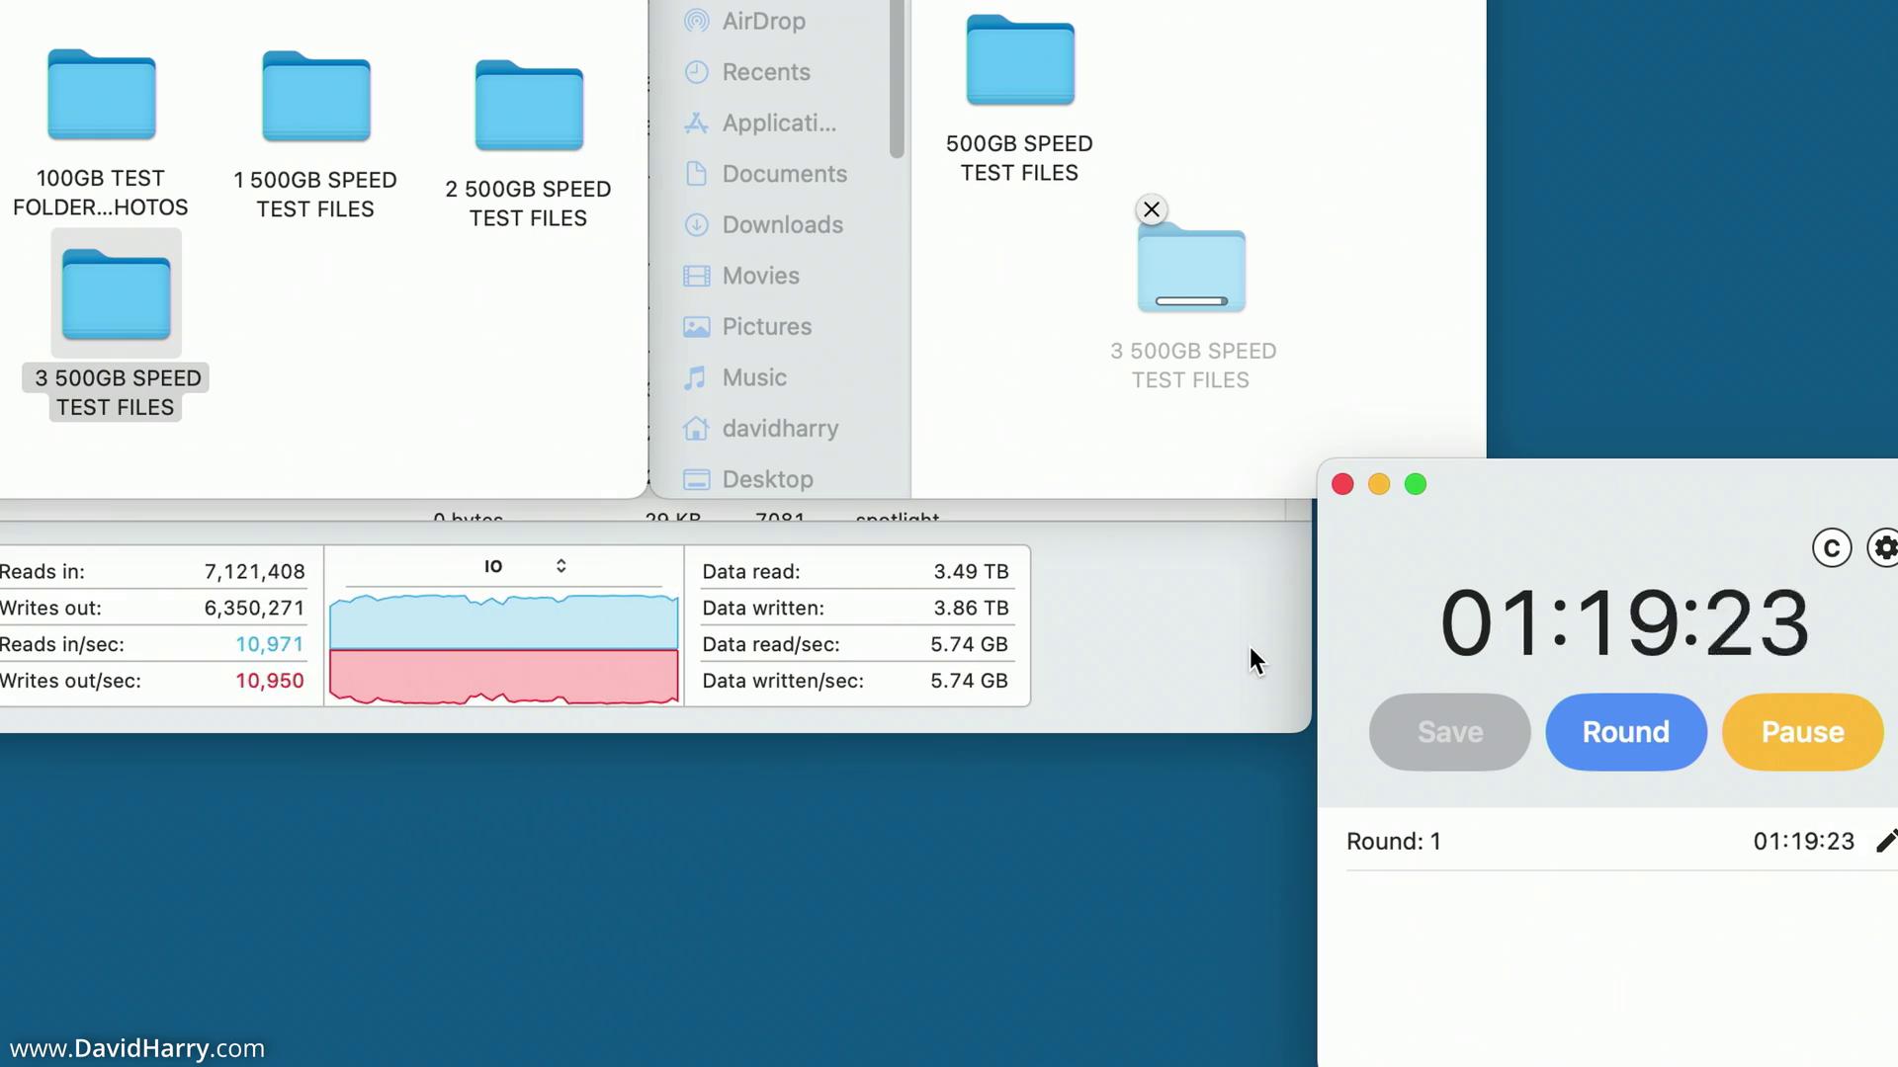
left_click(1795, 739)
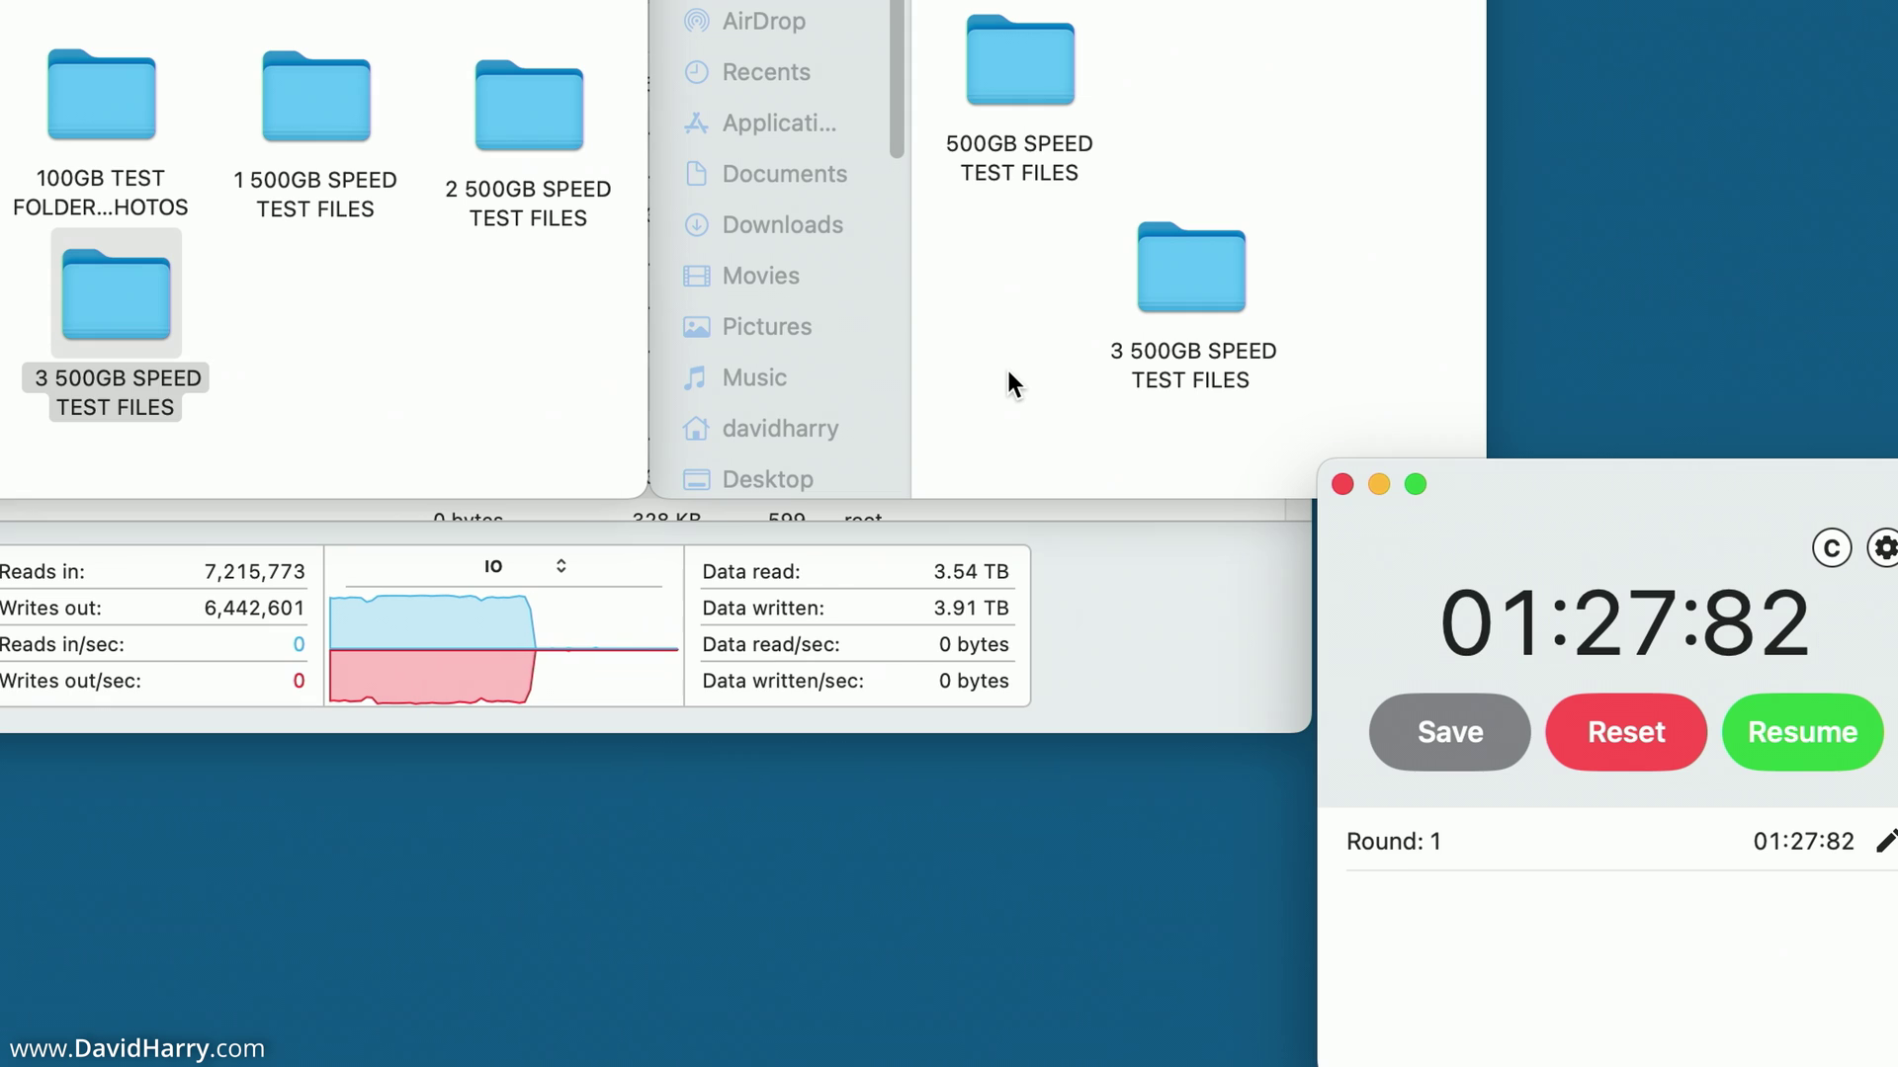
Switch focus back and forth between the first and second drive windows
left_click(1039, 377)
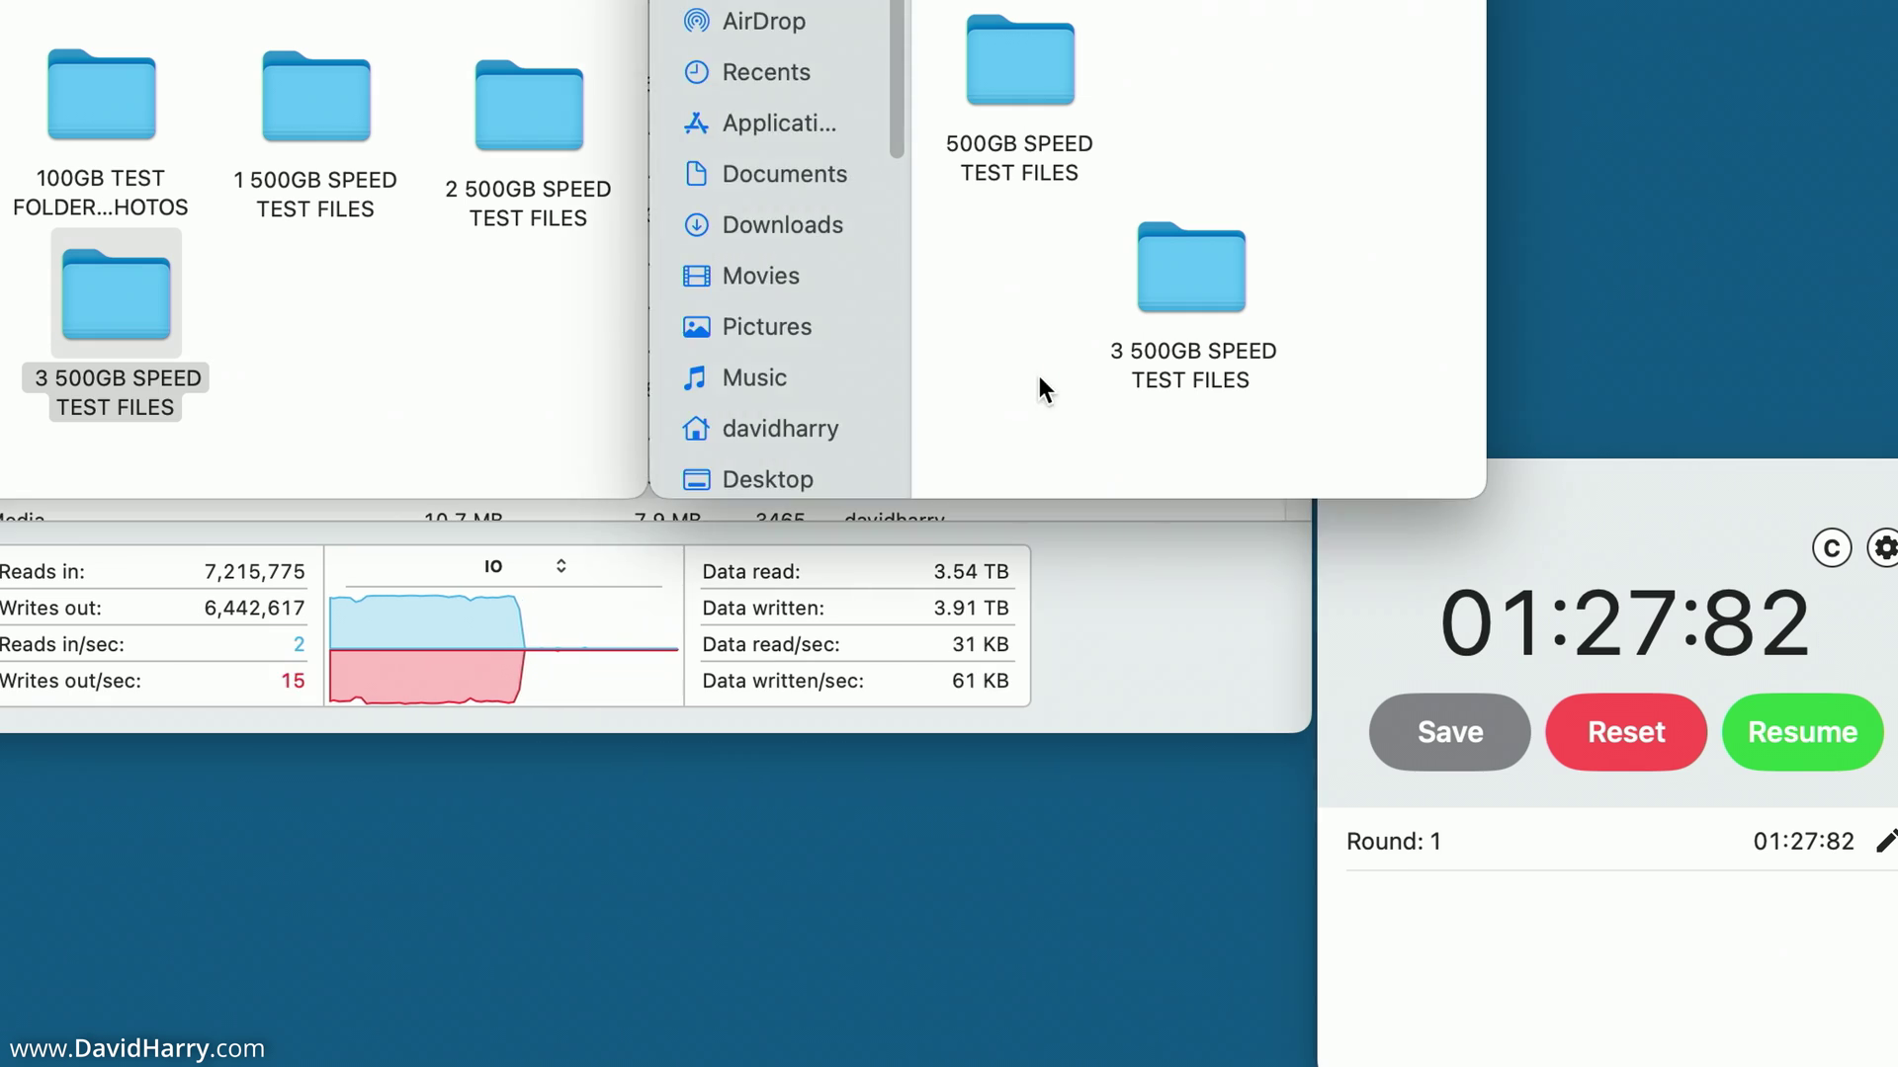
left_click(438, 381)
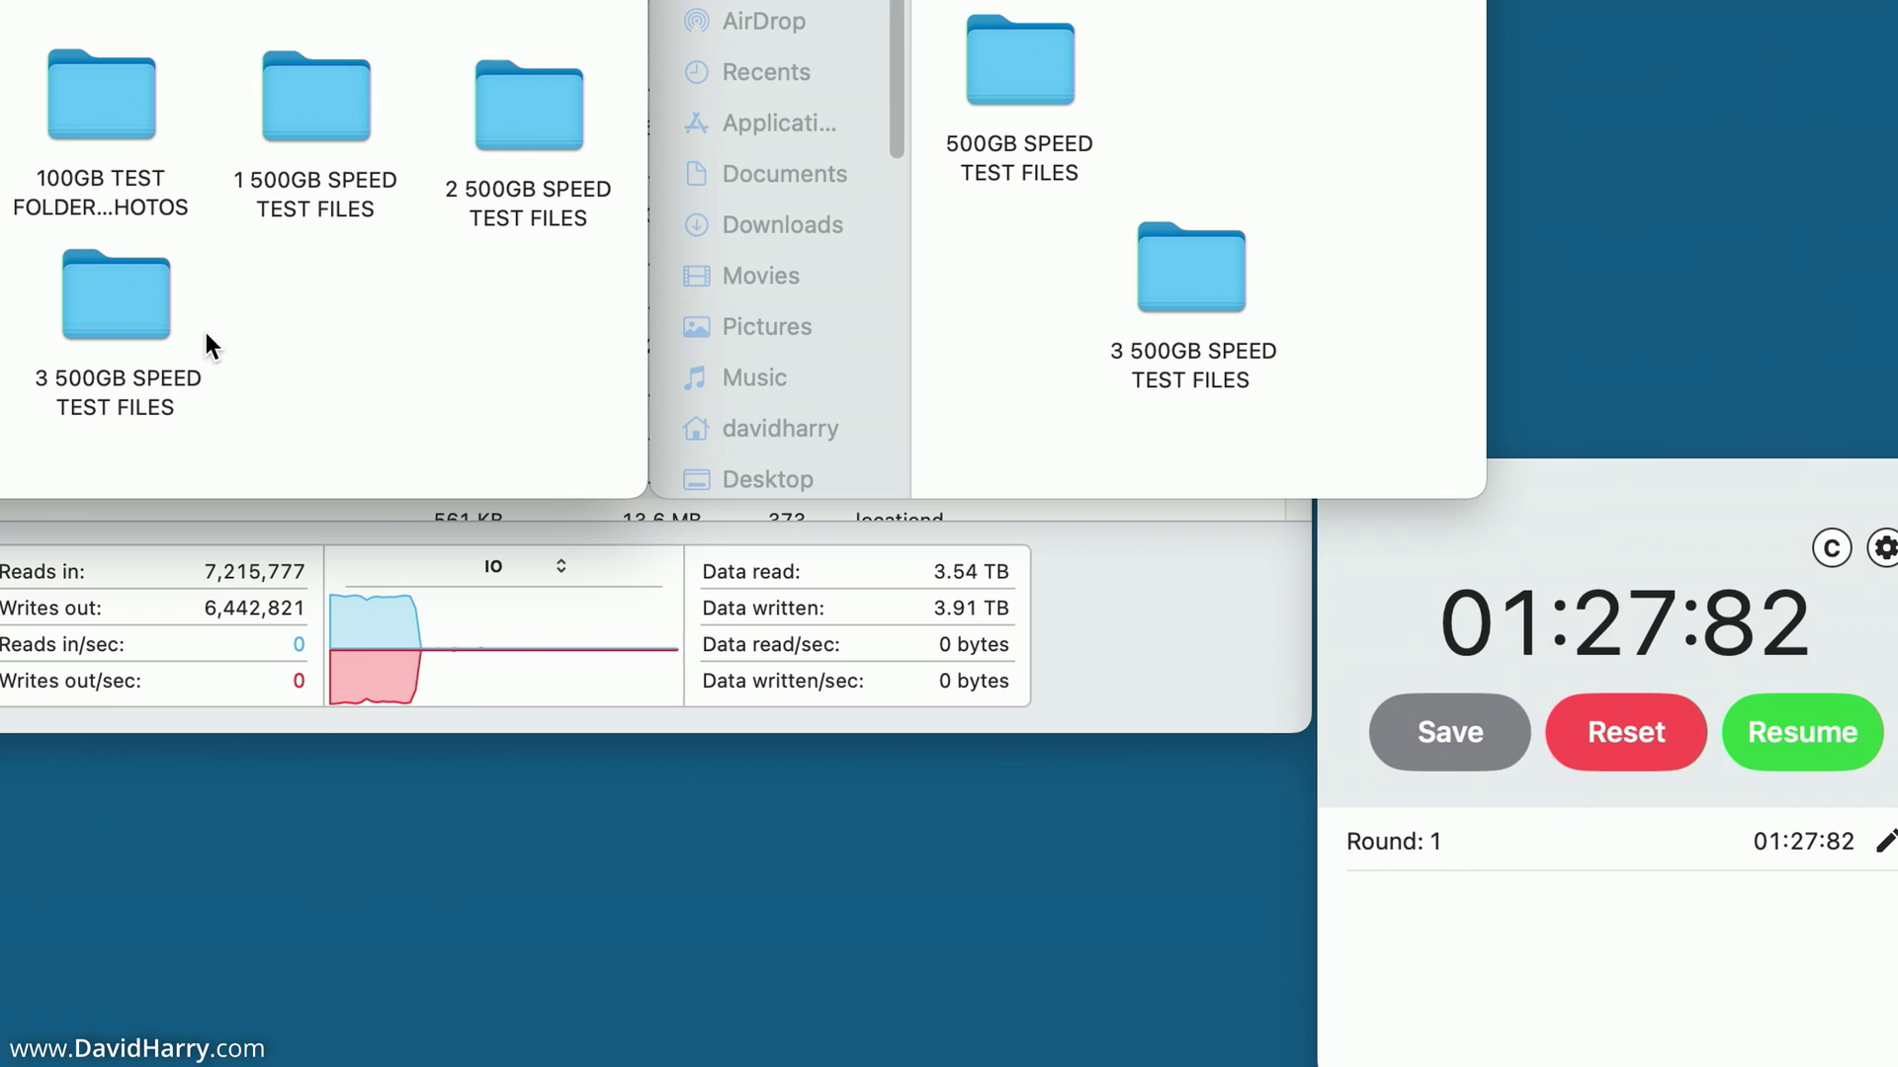
left_click(1010, 376)
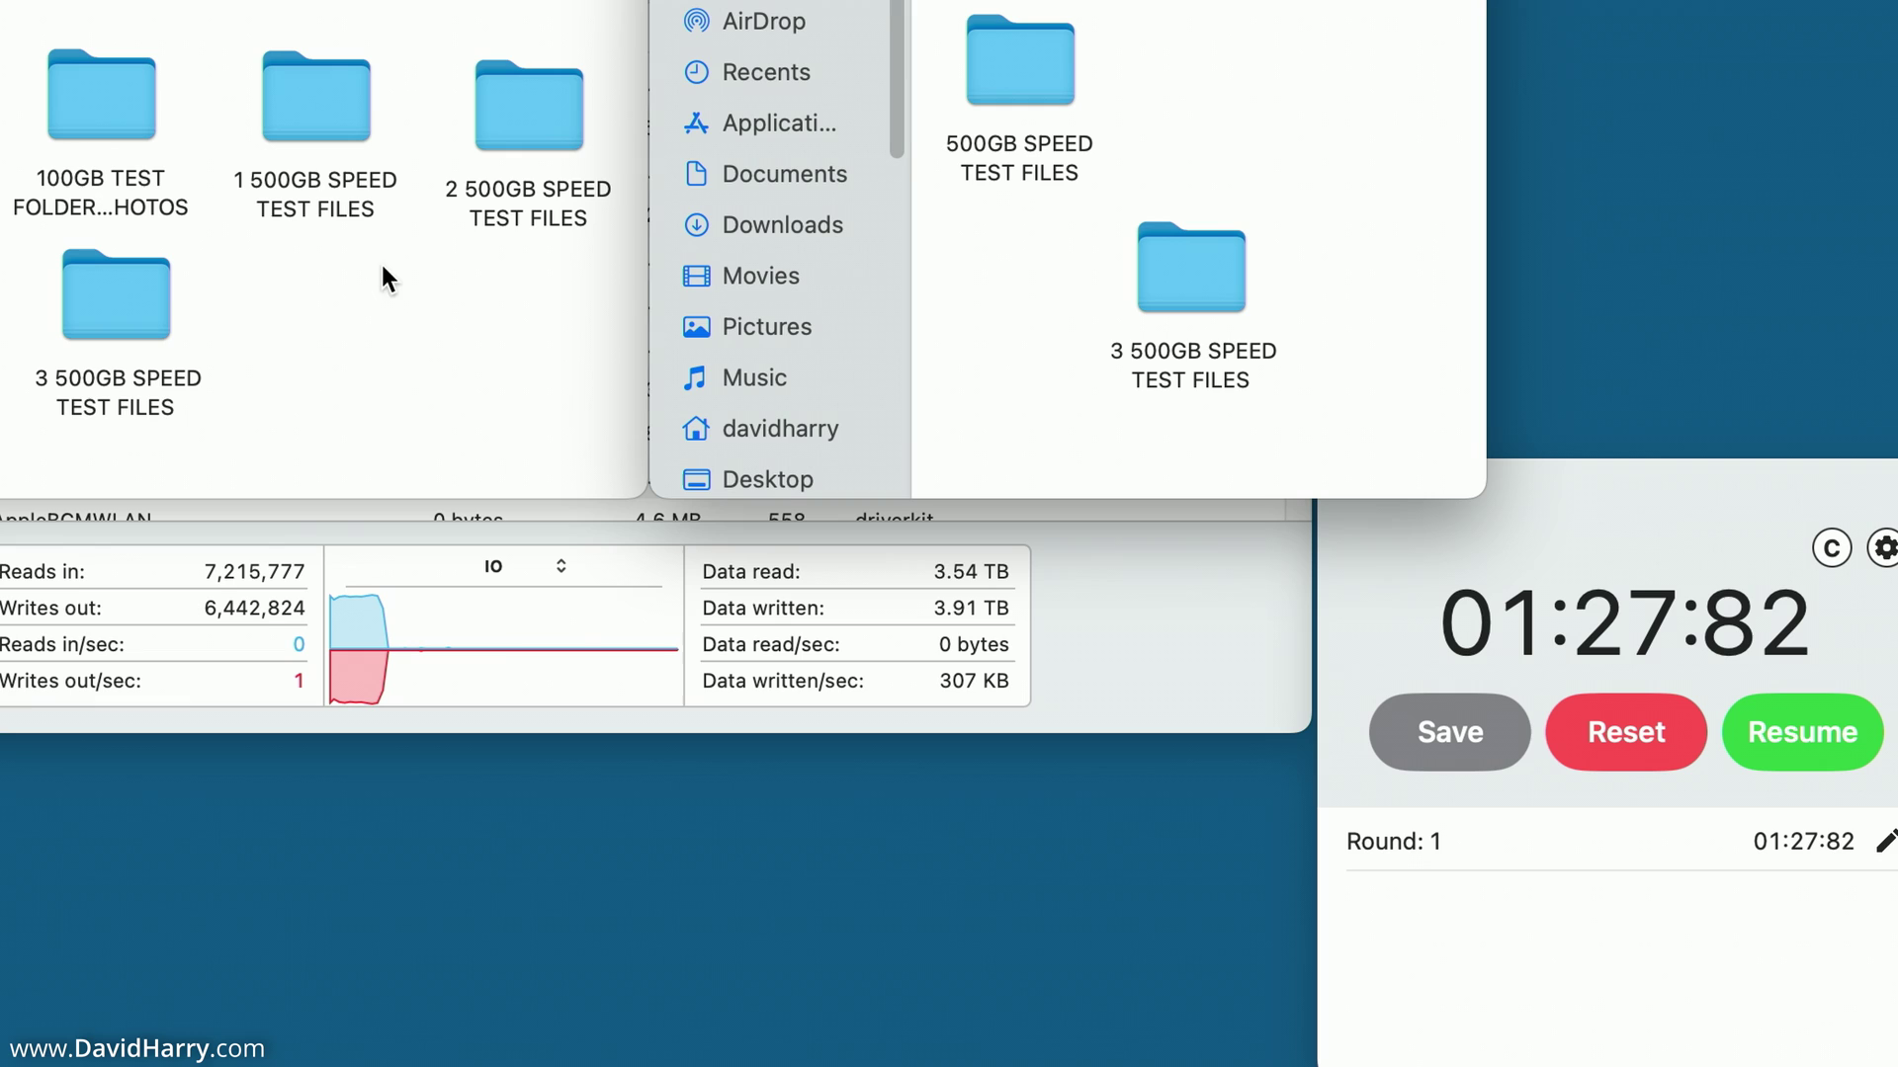
left_click(460, 352)
left_click(1033, 369)
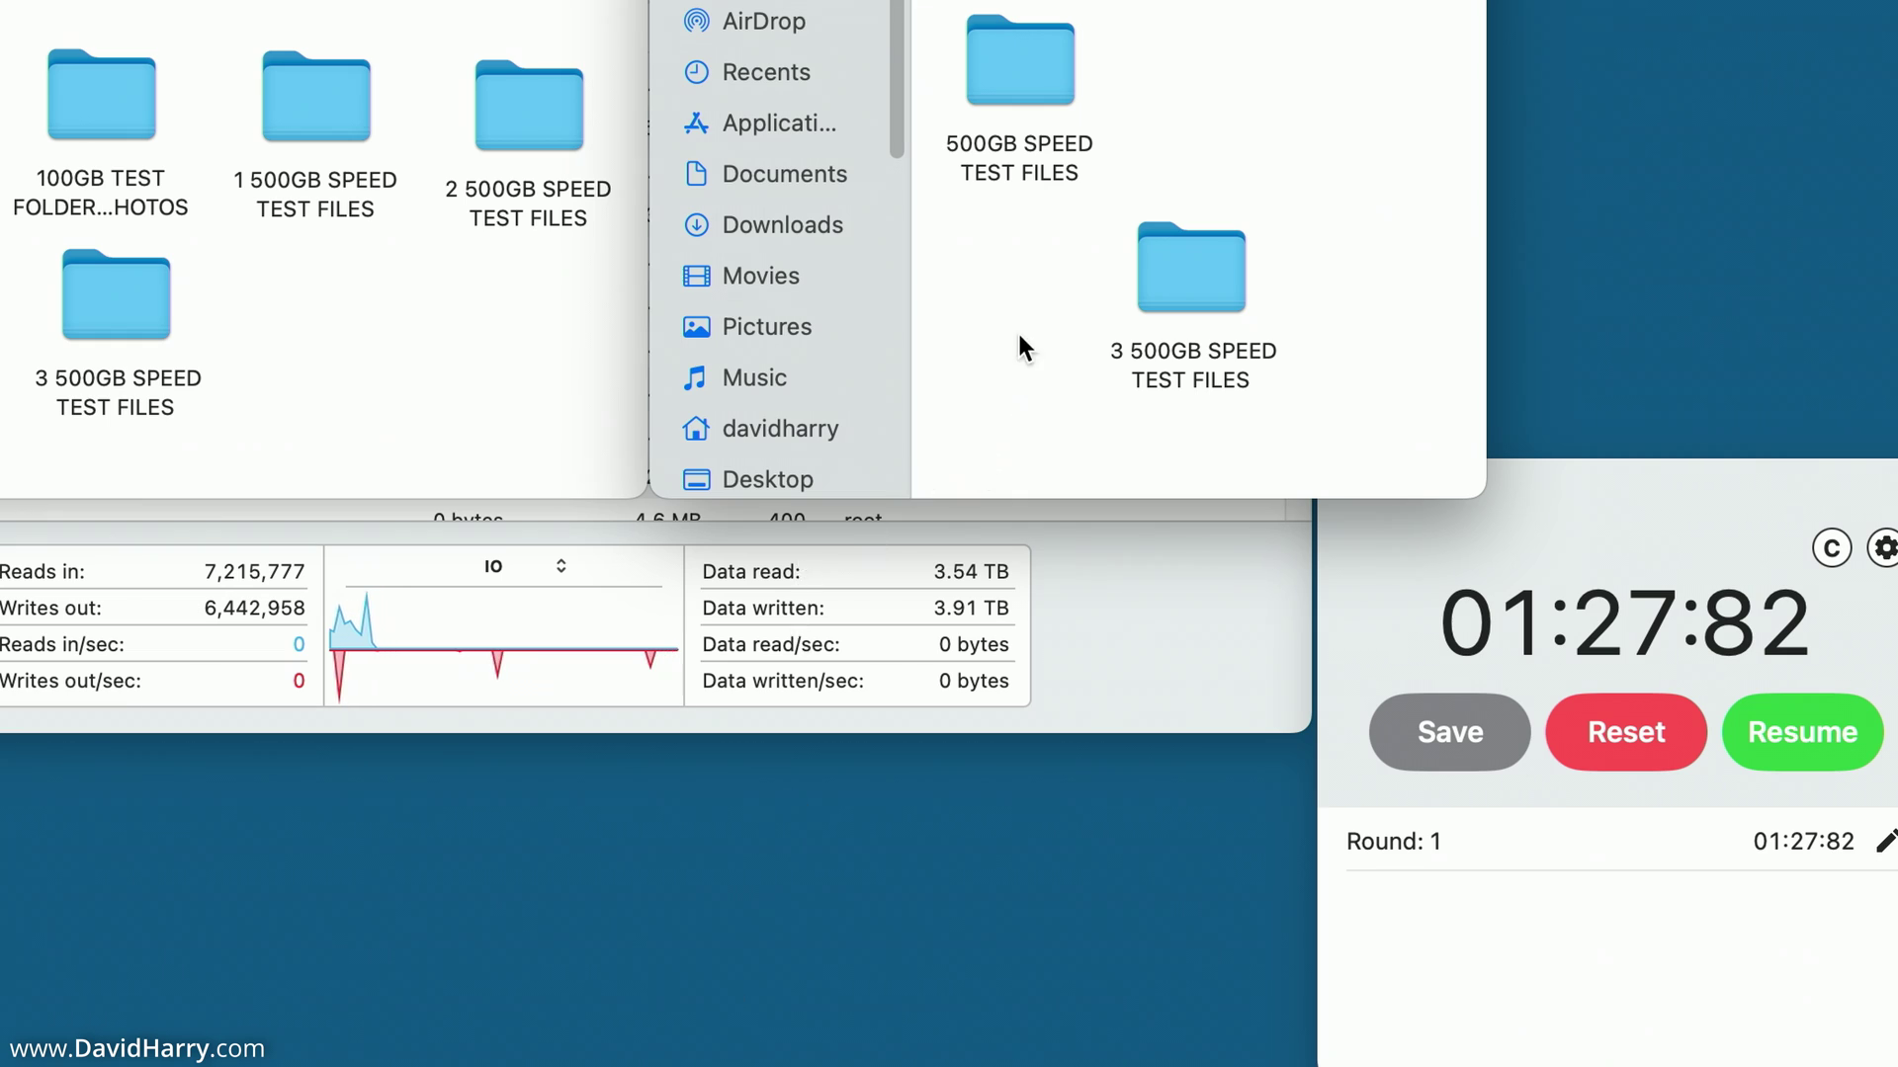
Reset the stopwatch and time a copy of 3 500GB SPEED TEST FILES to the desktop
left_click(1629, 750)
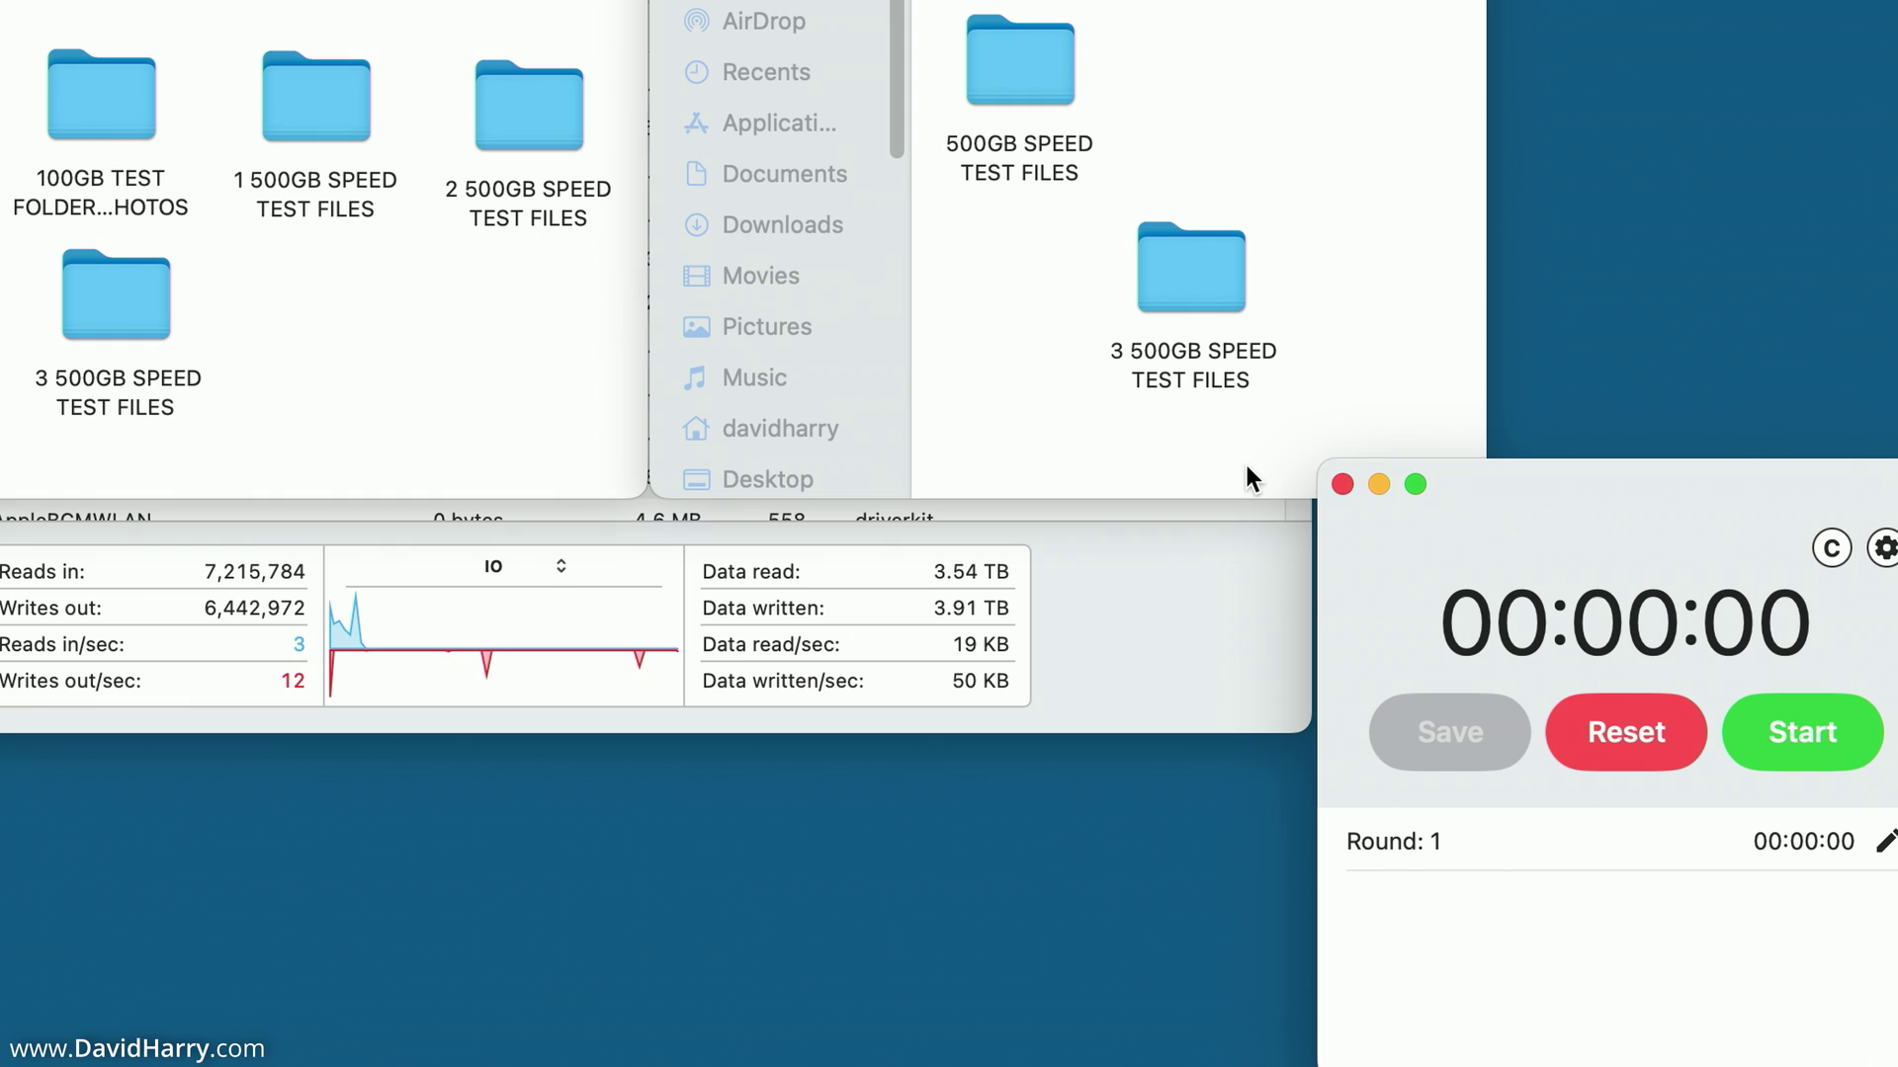
left_click(1044, 371)
left_click_drag(1202, 265, 1097, 838)
left_click(1799, 735)
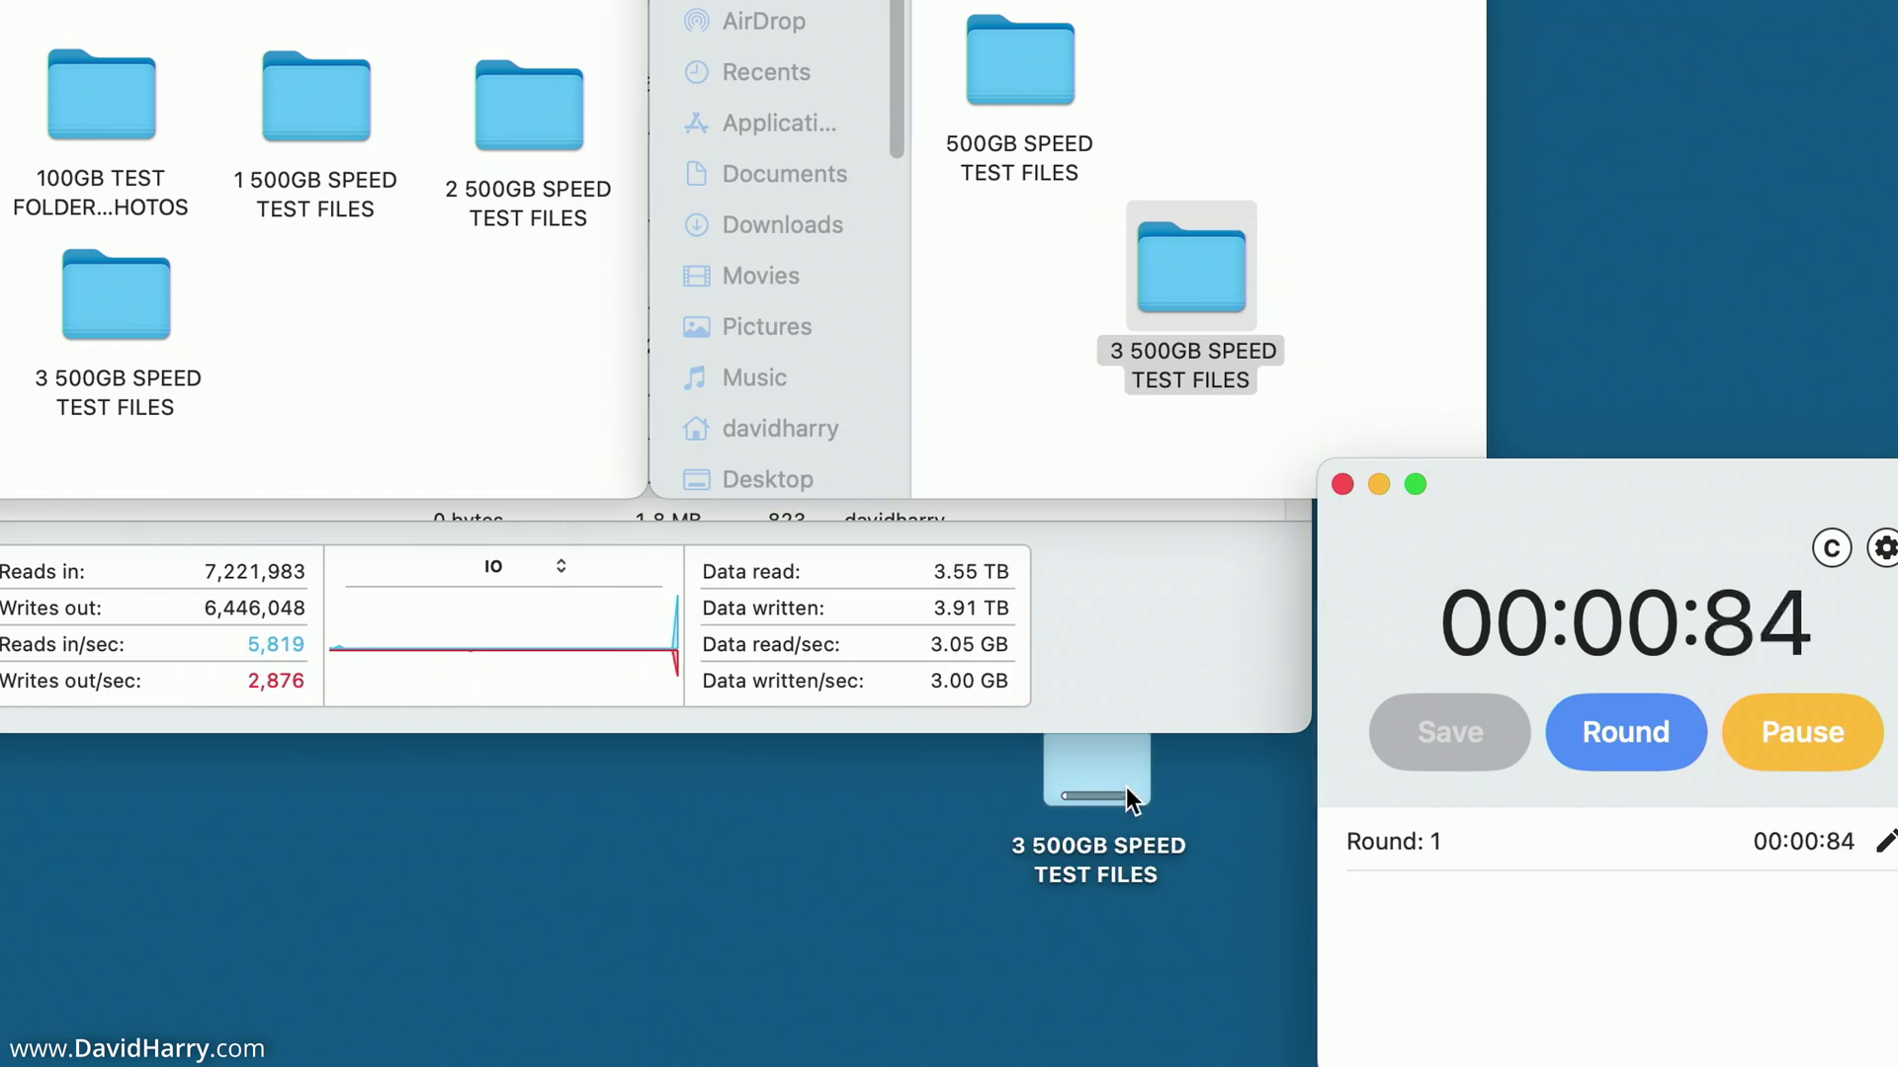
left_click(1101, 771)
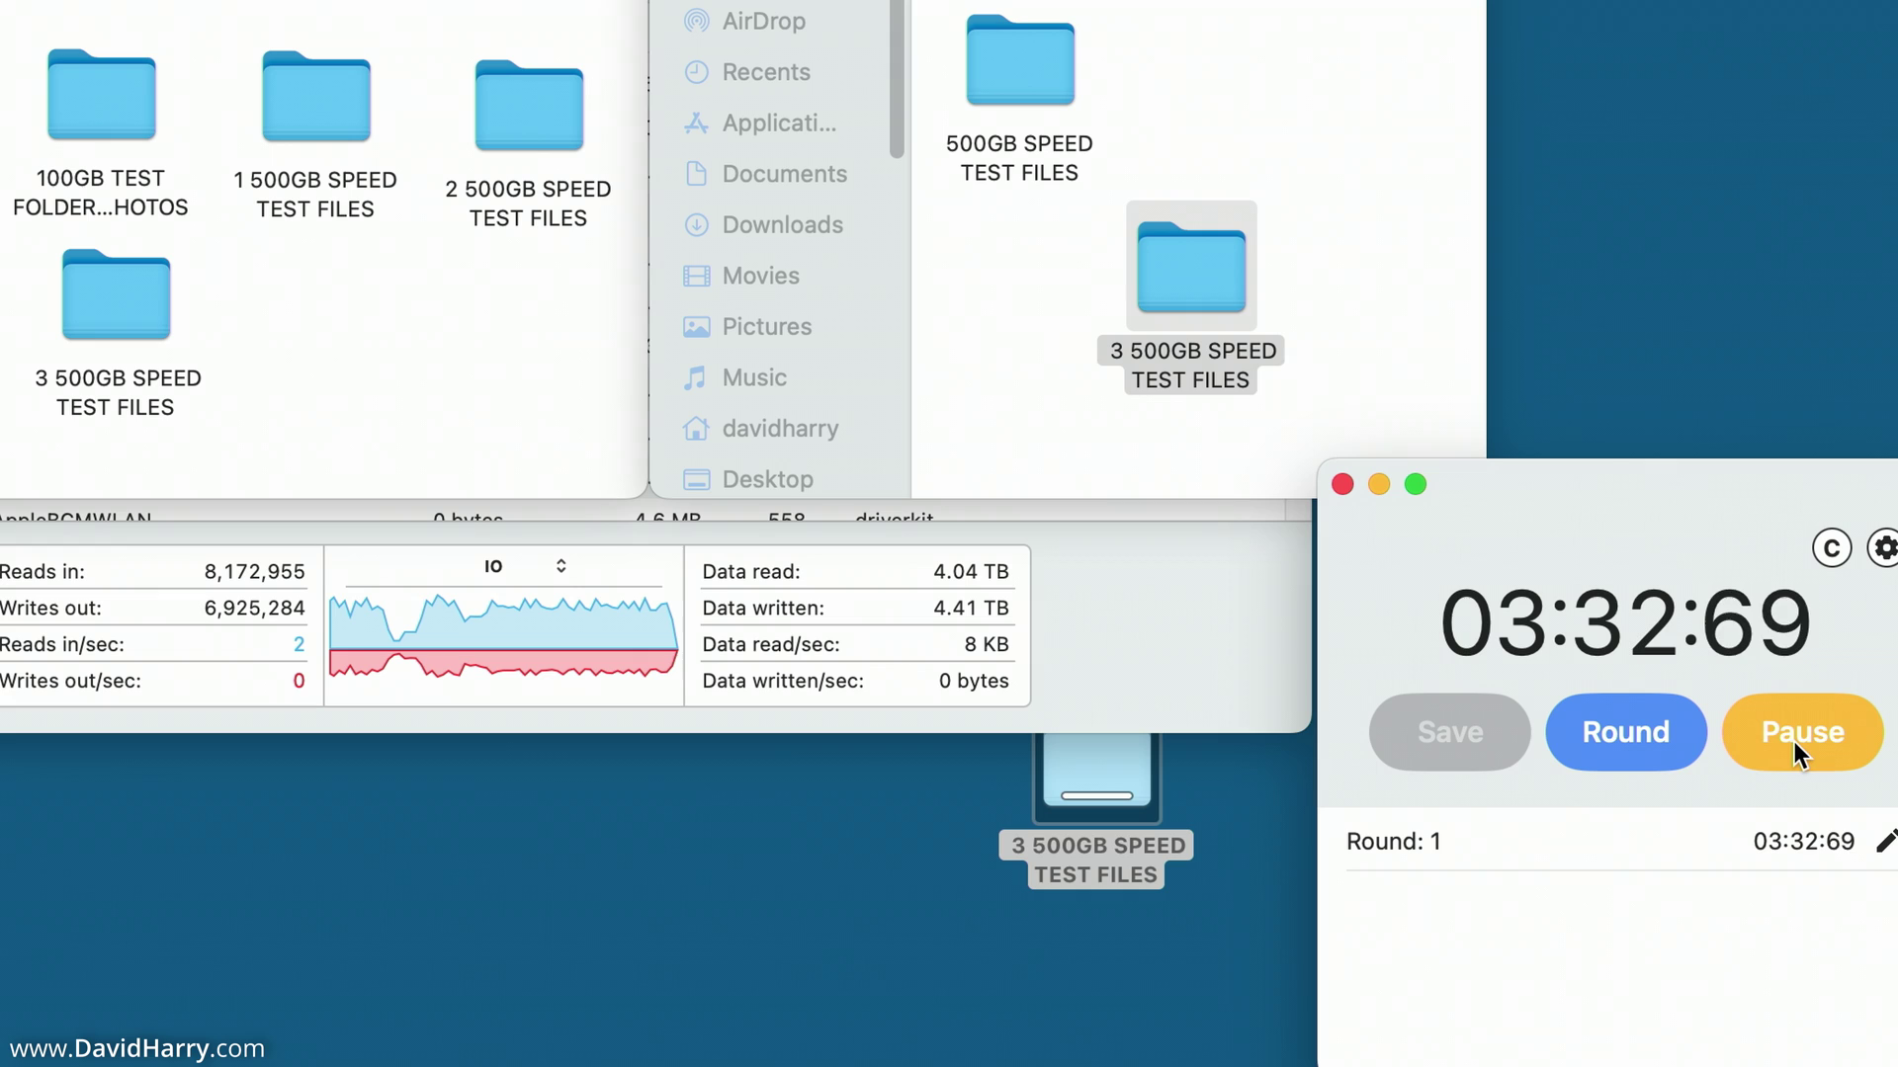
Pause the stopwatch at 03:34:06 as the desktop copy finishes
left_click(1794, 741)
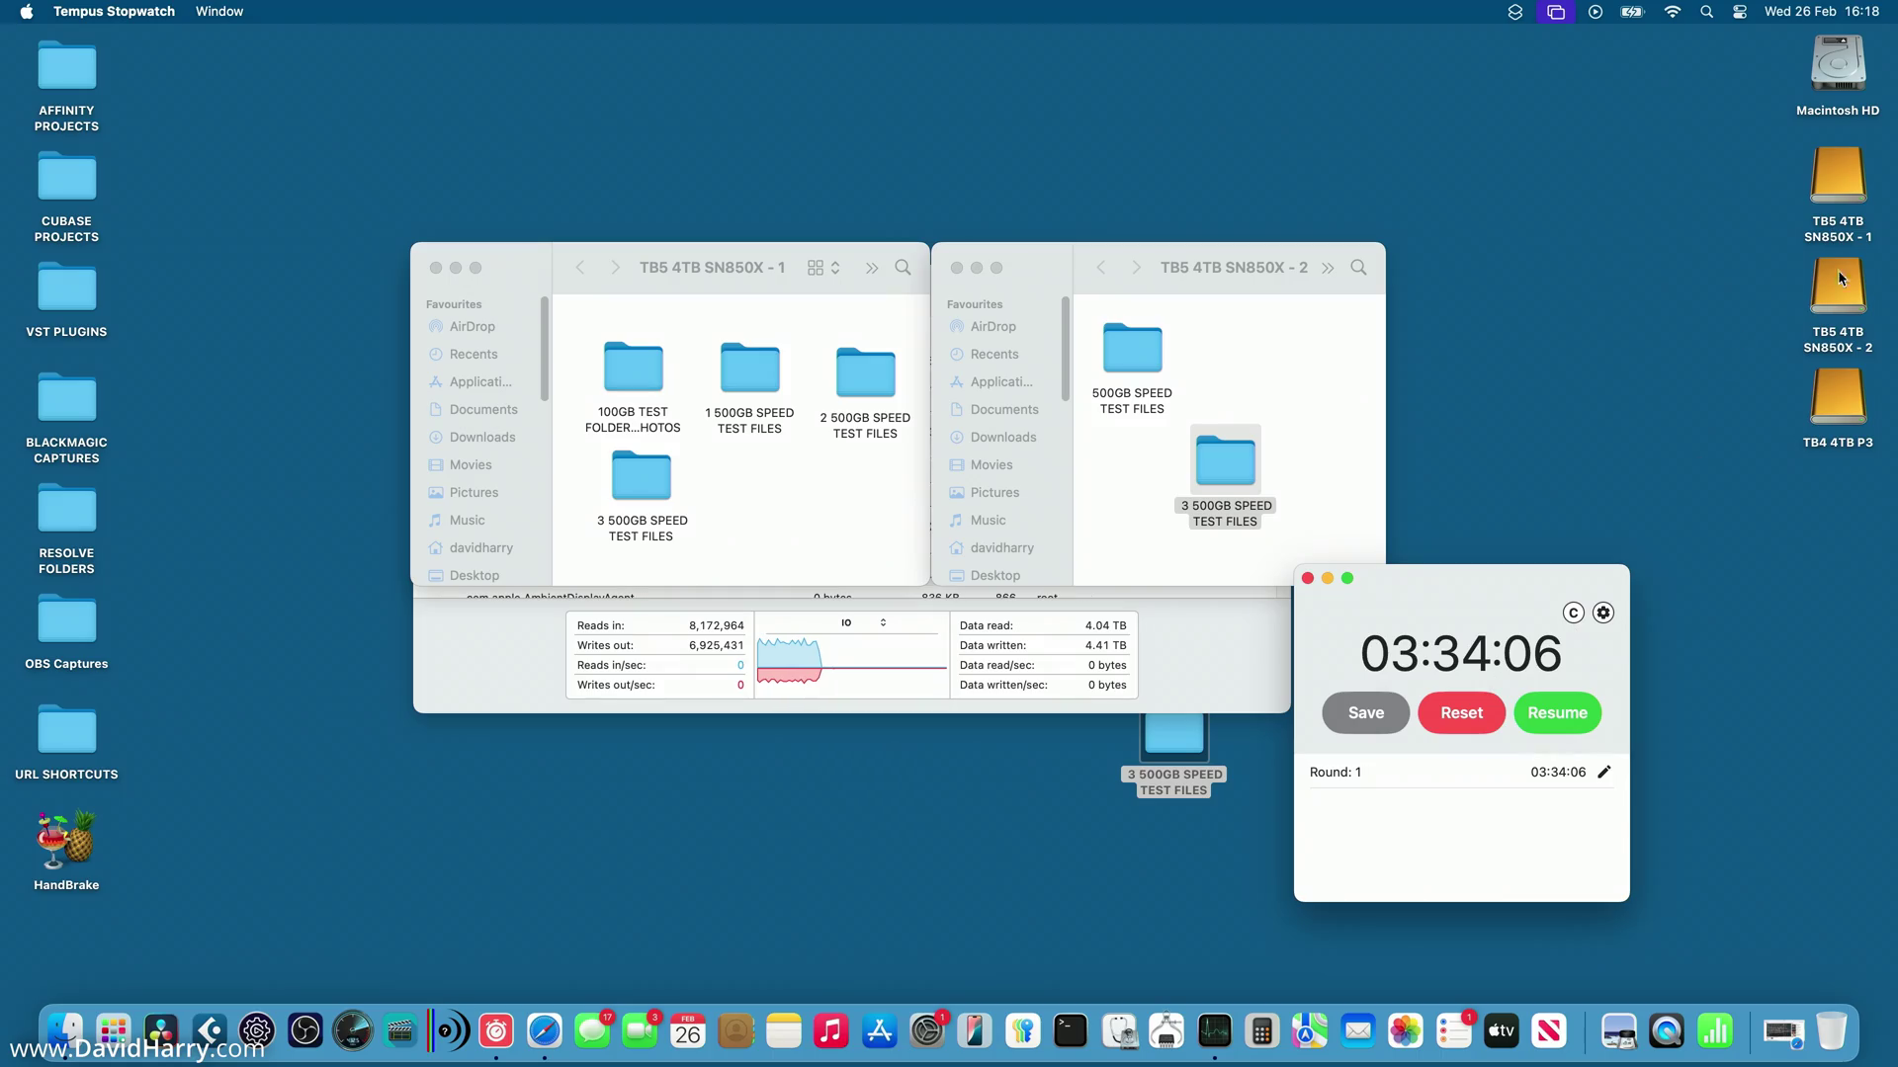
View the Macintosh HD's Get Info panel, then close it
right_click(1840, 63)
left_click(1729, 99)
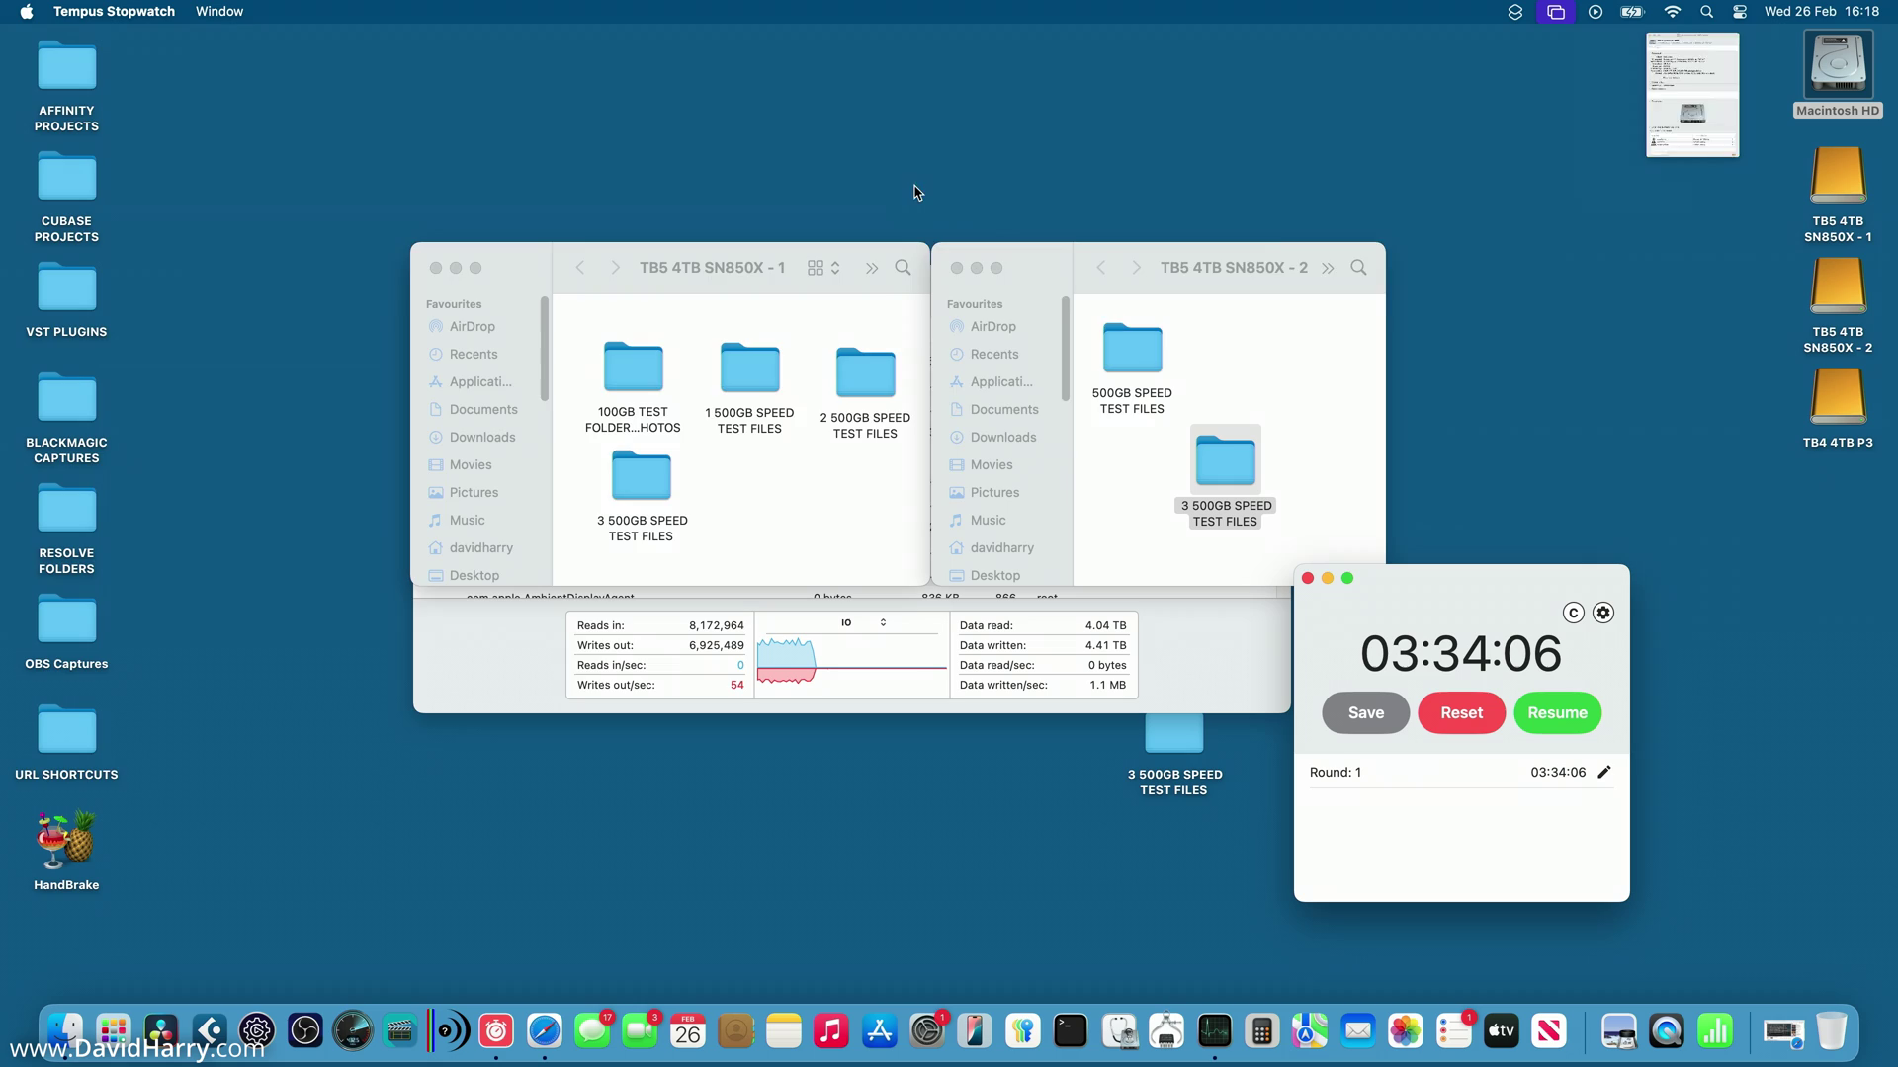
left_click_drag(318, 49, 1042, 166)
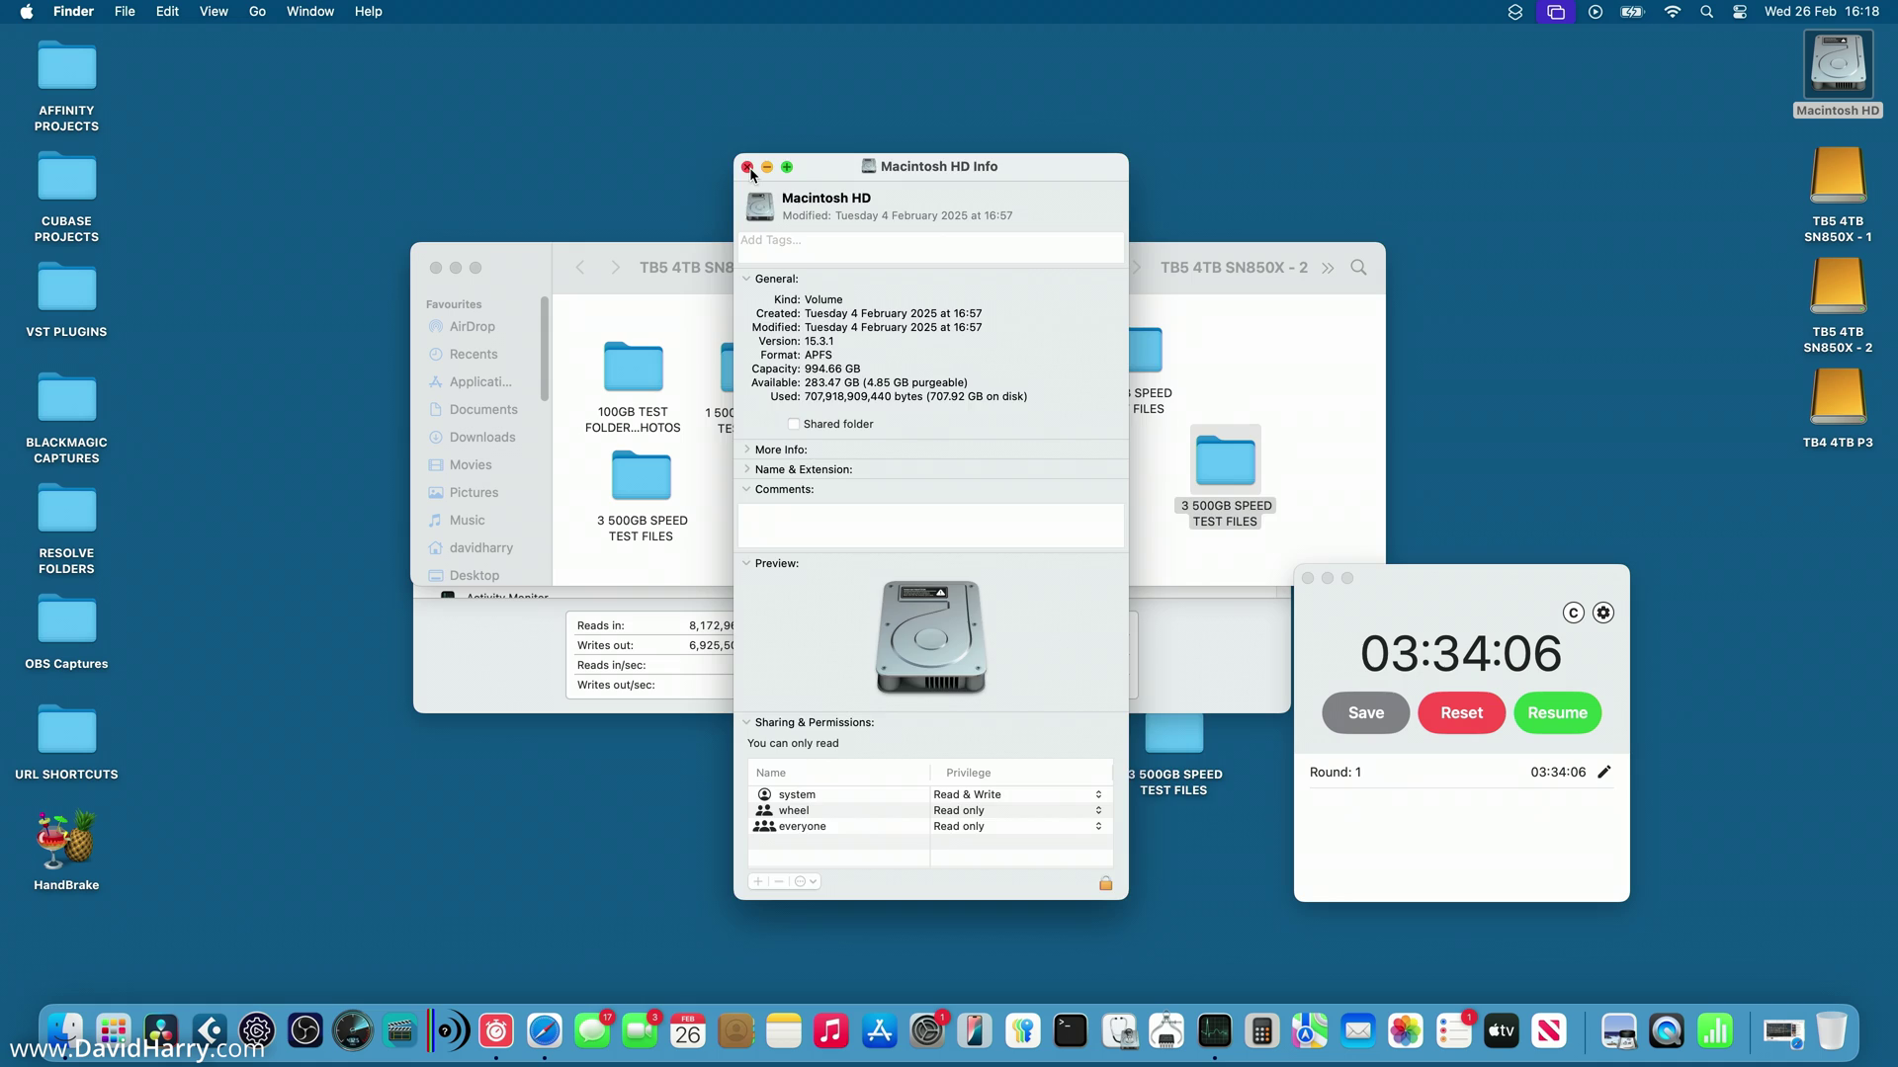
key("super+w")
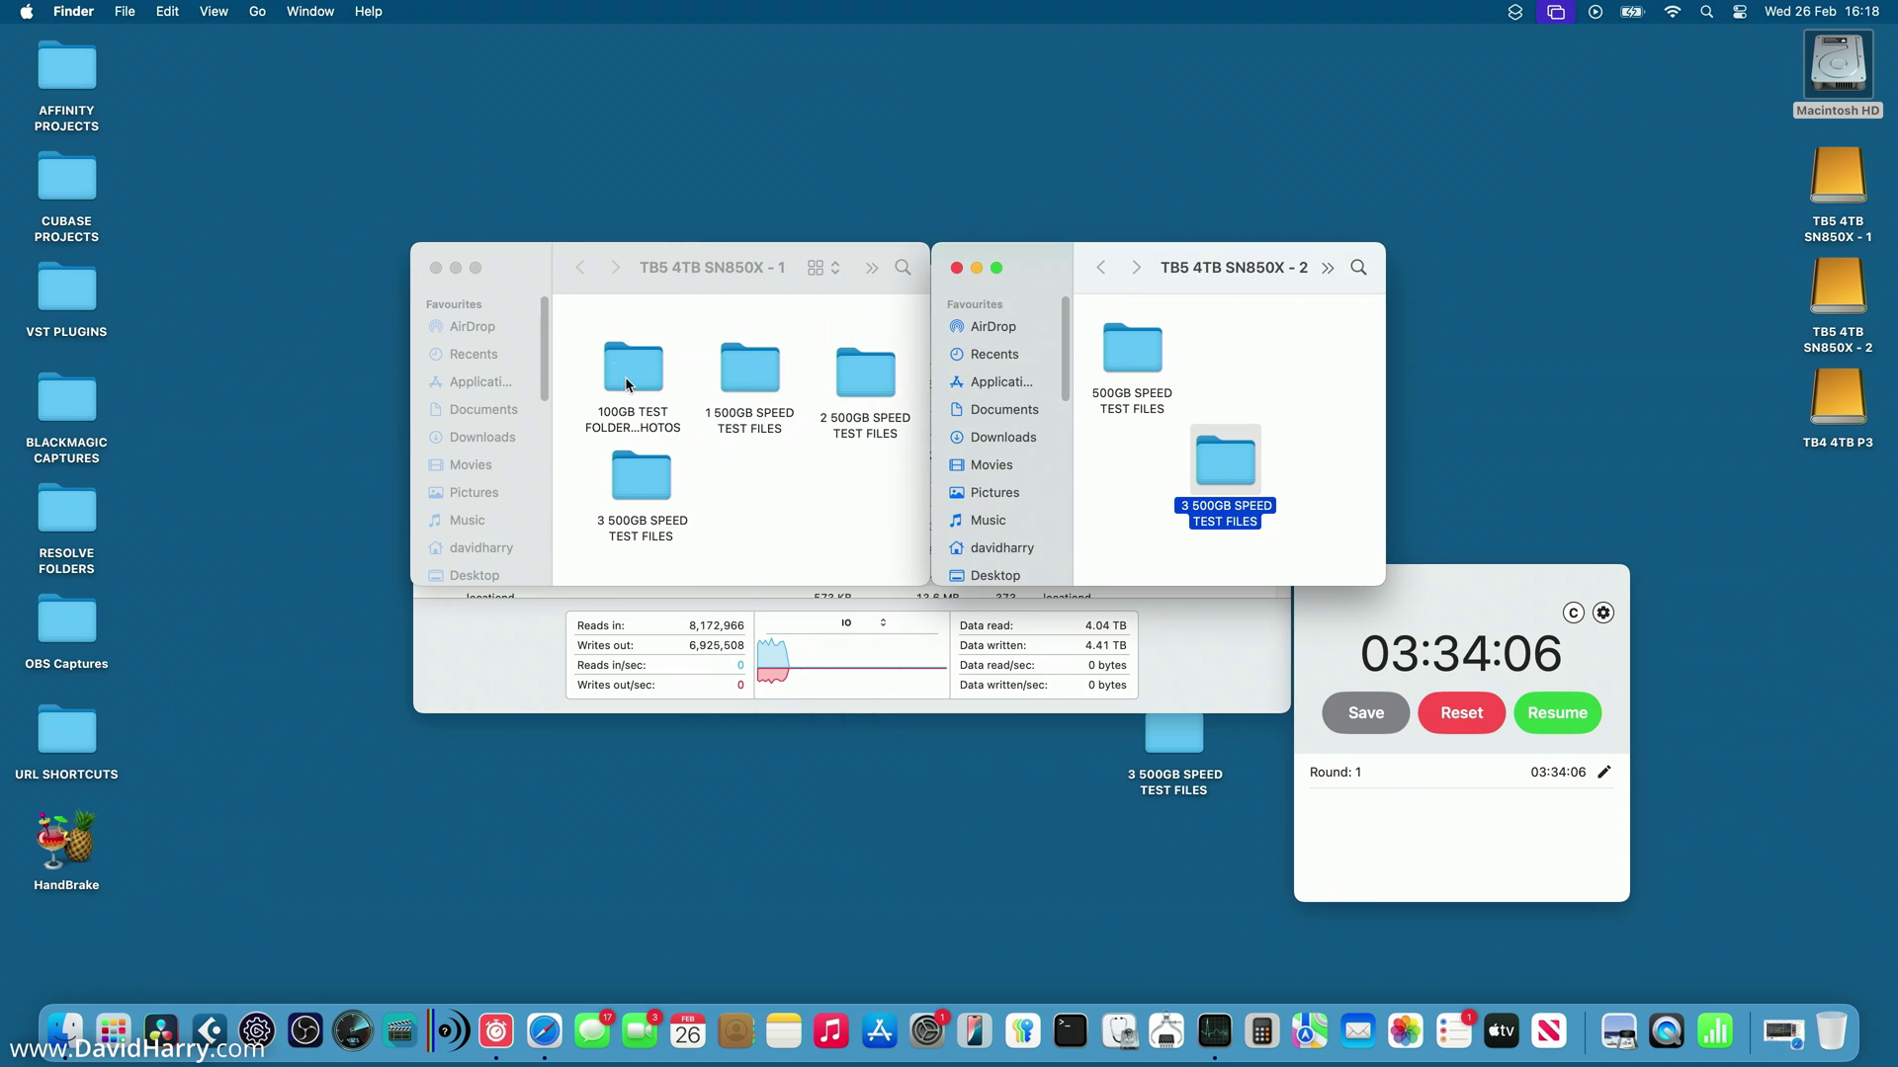
Check 100GB TEST FOLDER - VIDEOS PHOTOS info: 100 GB across 99 items
mouse_move(629, 364)
left_mouse_down()
mouse_move(903, 707)
mouse_move(632, 377)
left_mouse_up()
right_click(632, 378)
left_click(692, 330)
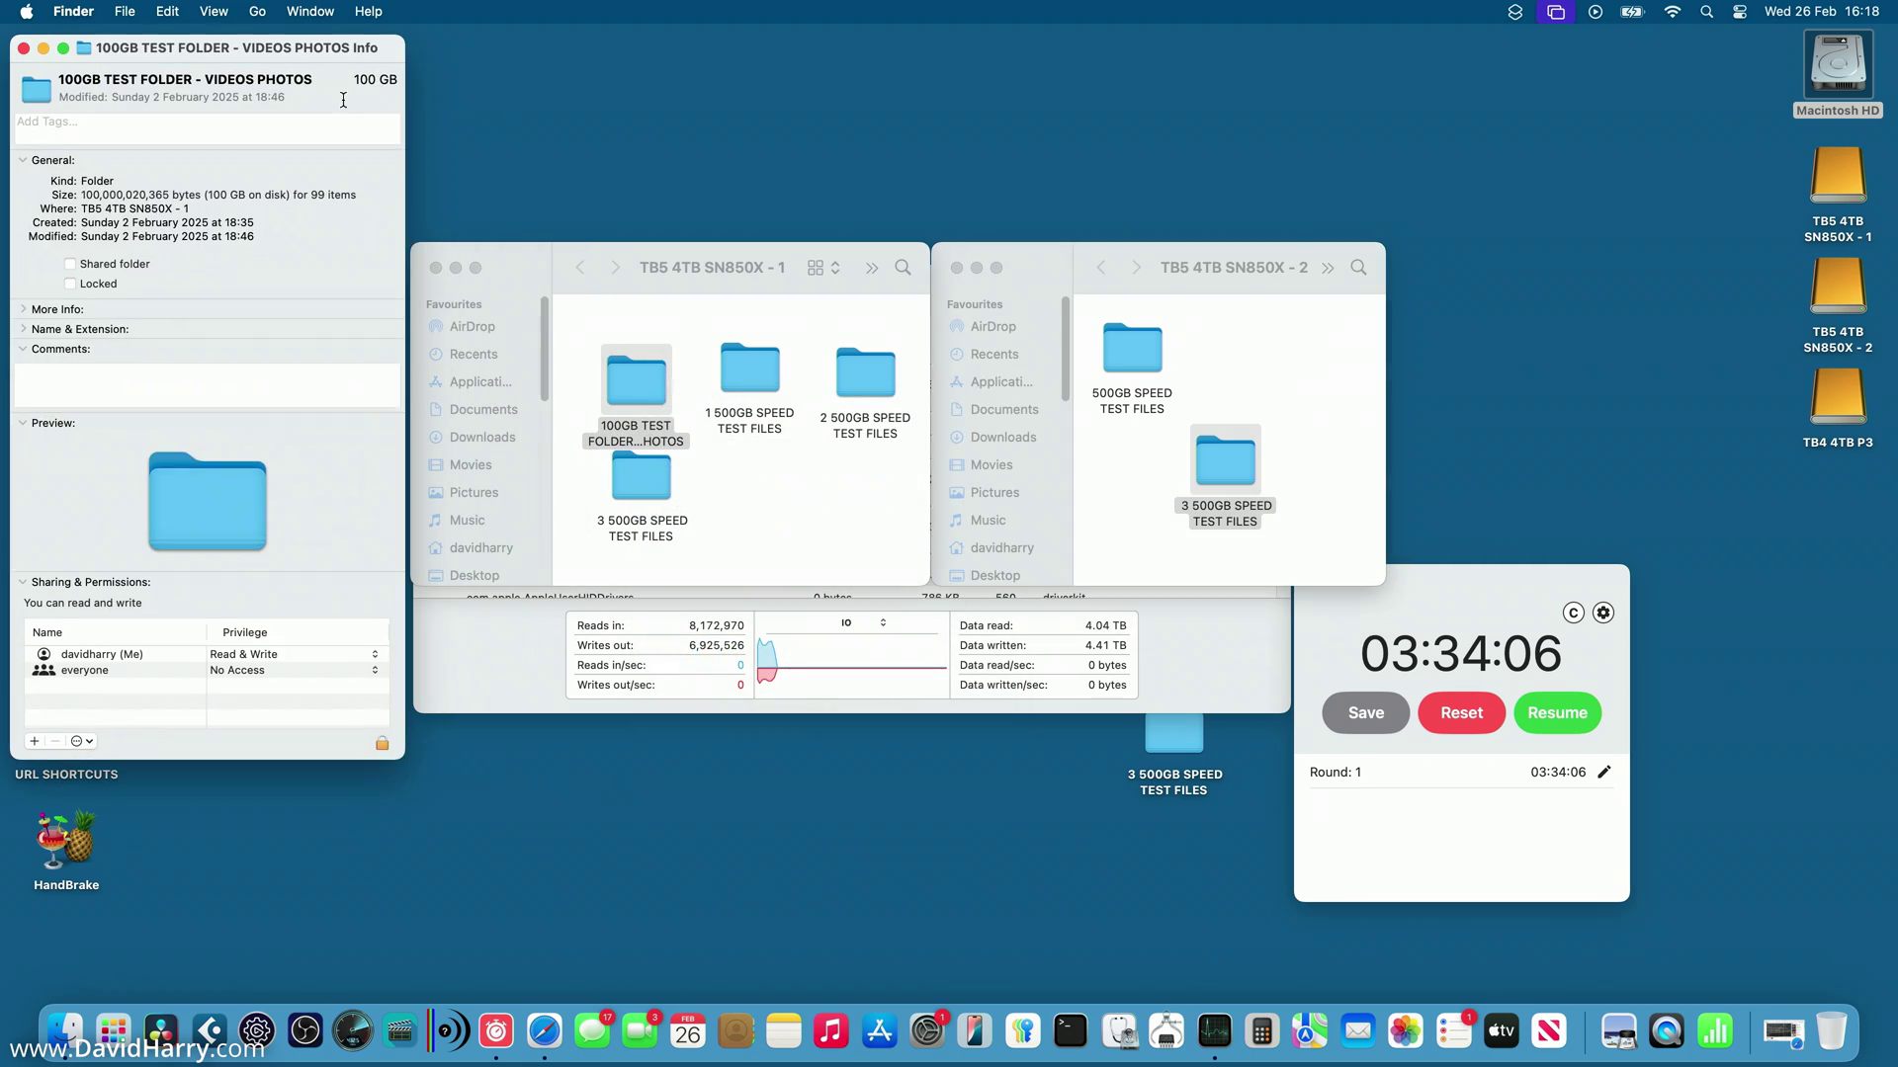
left_click_drag(280, 59, 935, 228)
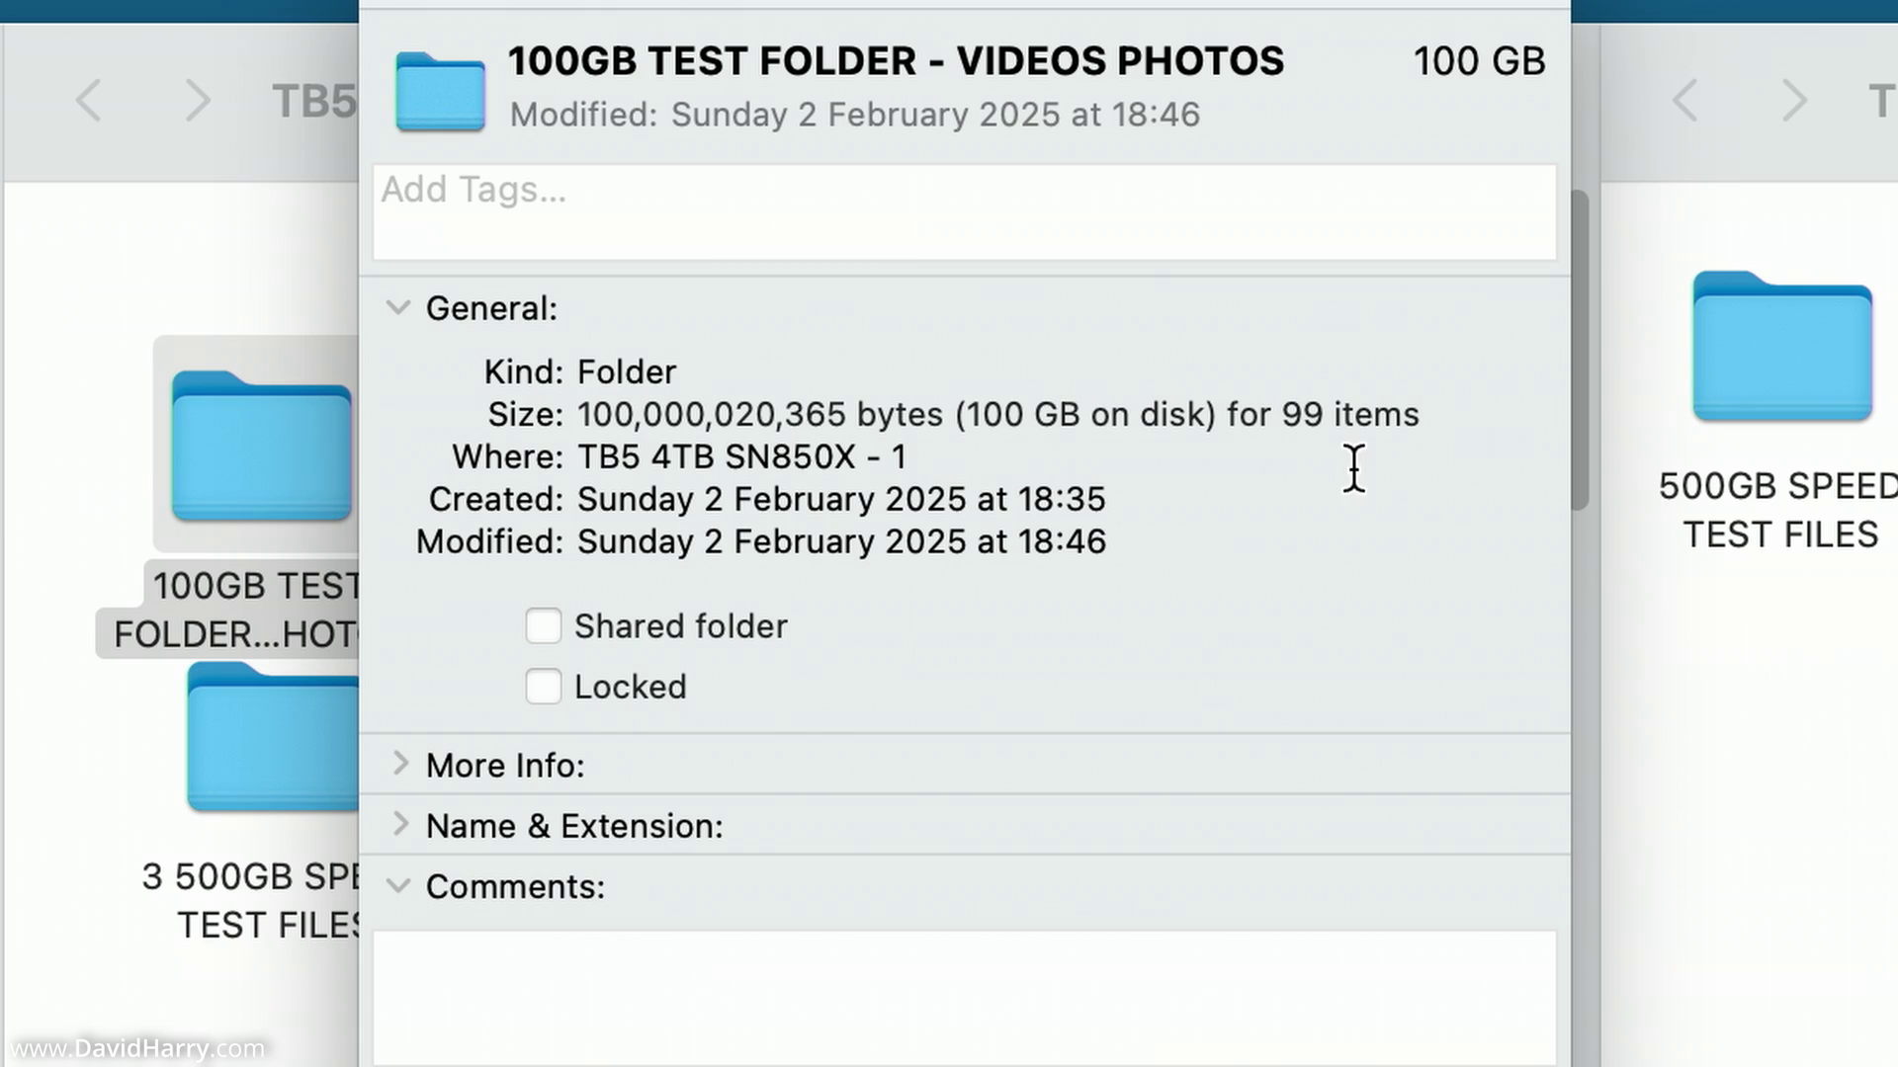
left_click(435, 10)
Copy 100GB TEST FOLDER - VIDEOS PHOTOS from the first SSD onto the desktop
left_click(640, 395)
left_click_drag(640, 395, 931, 800)
left_click_drag(666, 911, 668, 909)
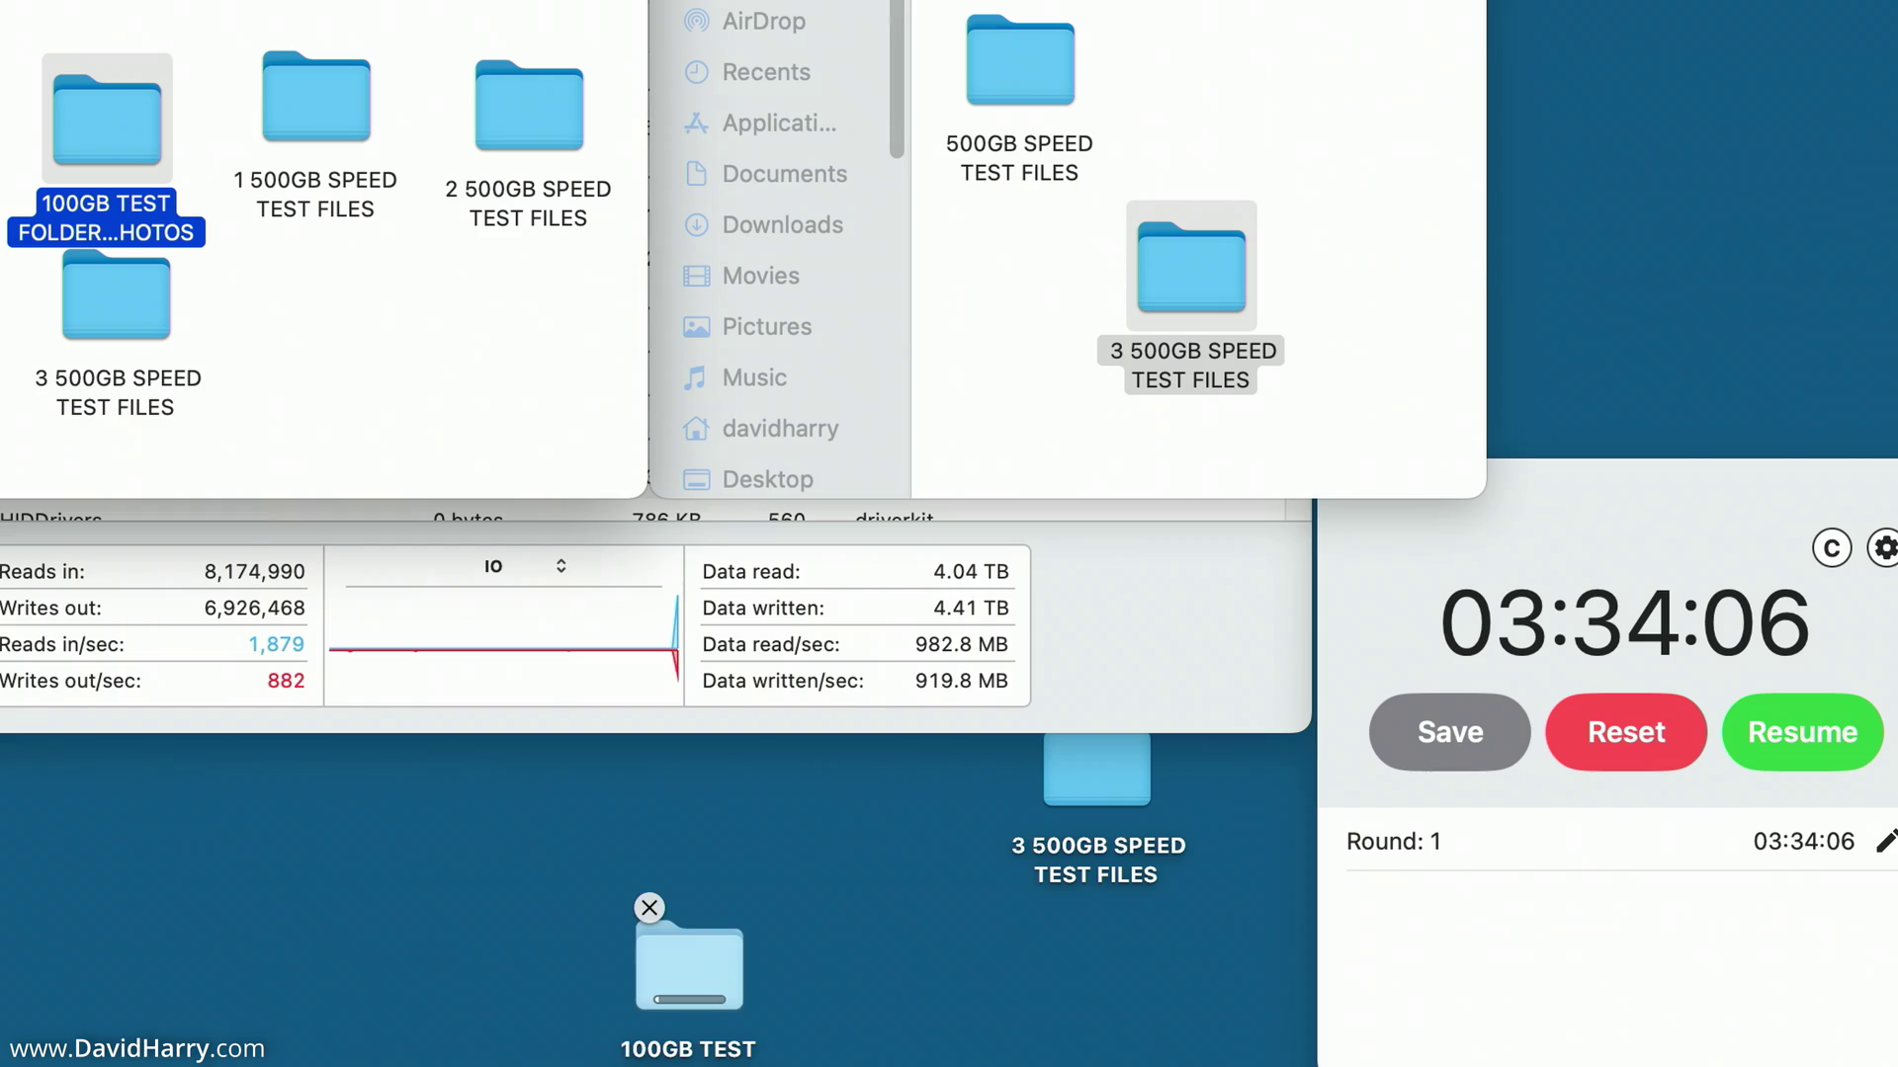